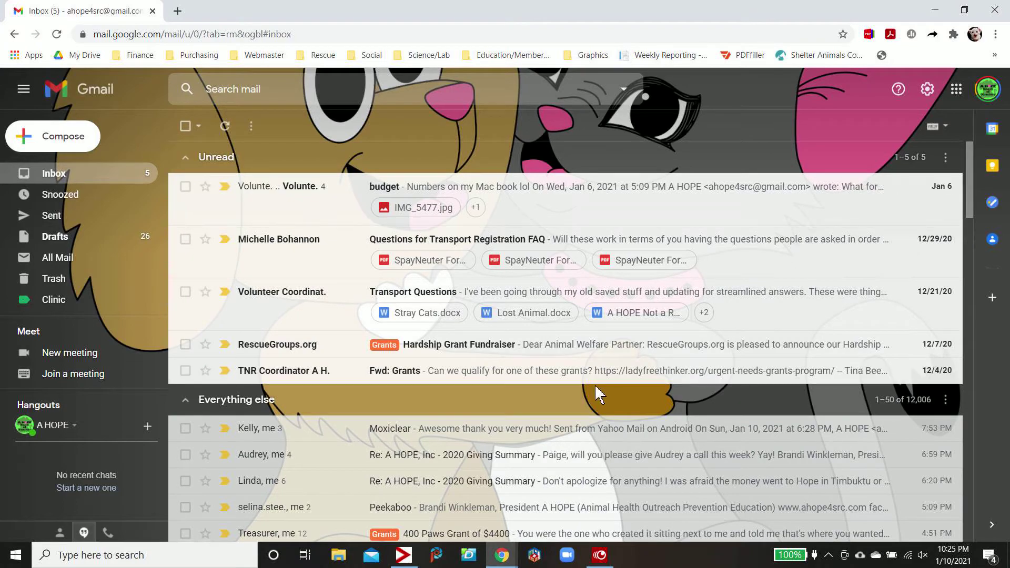
Search for mail from the volunteer coordinator's address and open 'Re: Please respond (test)'
{"action": "scroll", "coordinate": [597, 389], "scroll_direction": "down", "scroll_amount": 3}
{"action": "scroll", "coordinate": [597, 392], "scroll_direction": "down", "scroll_amount": 15}
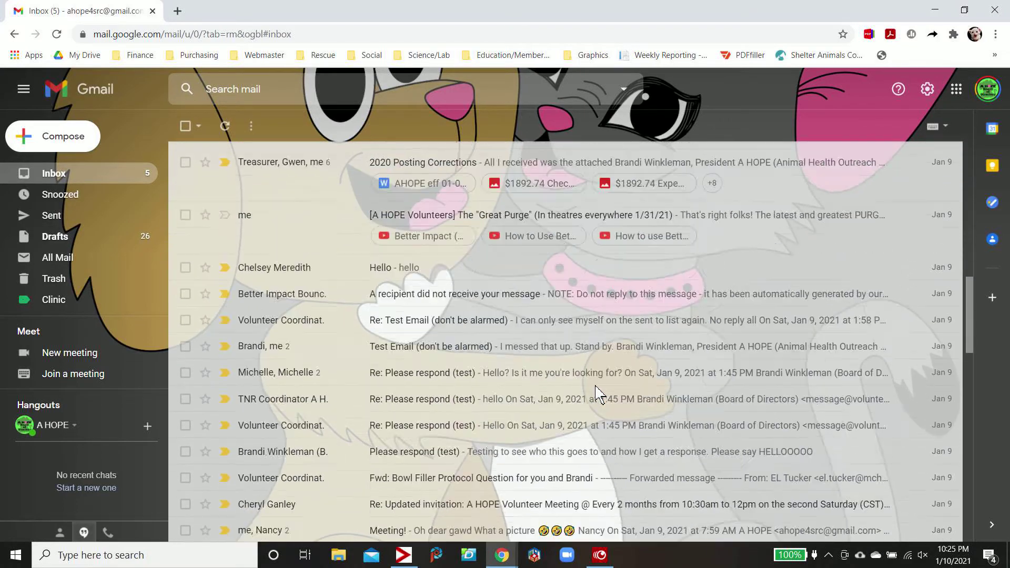
{"action": "scroll", "coordinate": [597, 392], "scroll_direction": "down", "scroll_amount": 7}
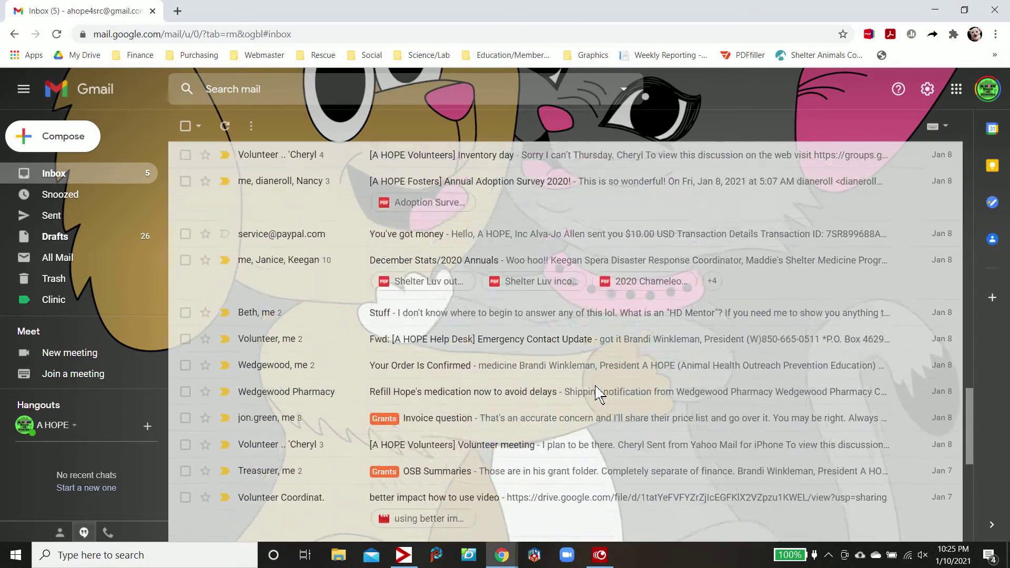
{"action": "scroll", "coordinate": [597, 392], "scroll_direction": "up", "scroll_amount": 9}
{"action": "scroll", "coordinate": [597, 392], "scroll_direction": "down", "scroll_amount": 9}
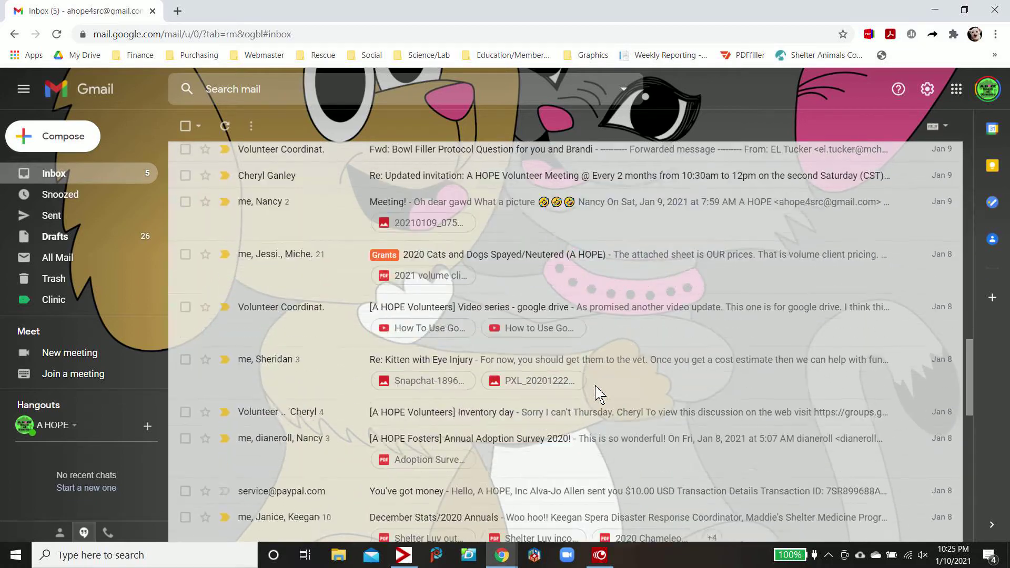
{"action": "scroll", "coordinate": [598, 392], "scroll_direction": "down", "scroll_amount": 3}
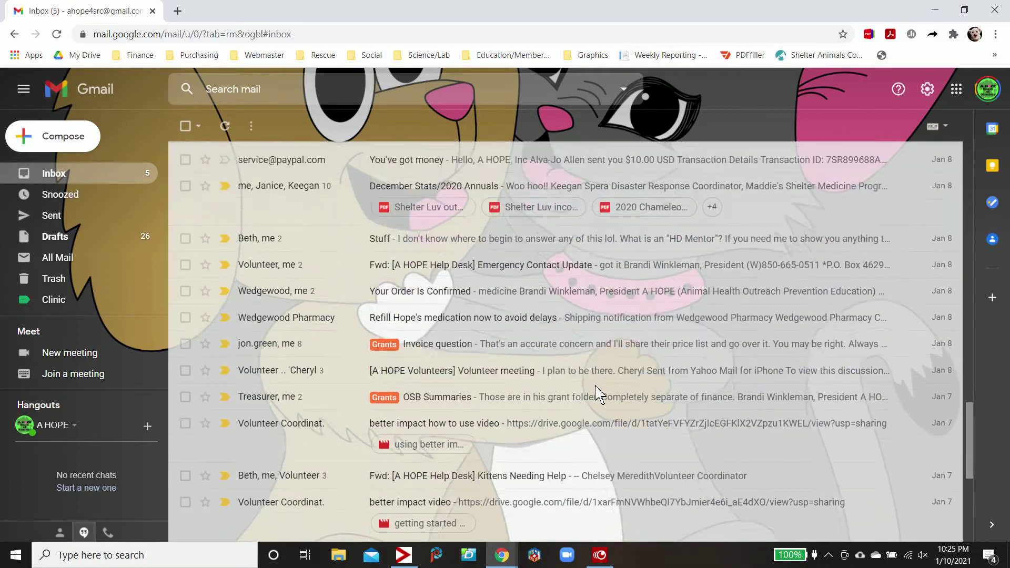
{"action": "scroll", "coordinate": [597, 392], "scroll_direction": "up", "scroll_amount": 10}
{"action": "scroll", "coordinate": [597, 392], "scroll_direction": "up", "scroll_amount": 7}
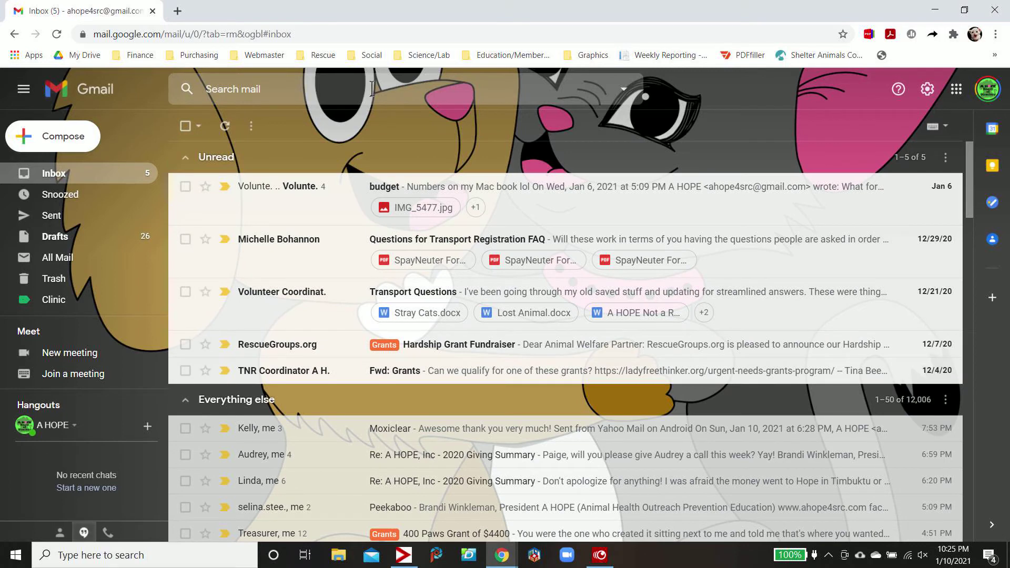
{"action": "left_click", "coordinate": [372, 89]}
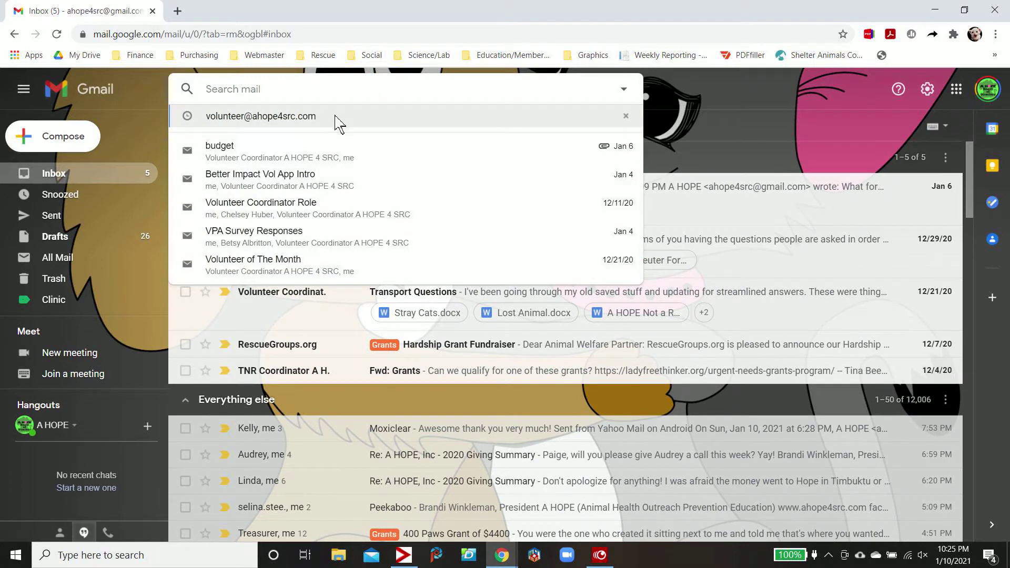
{"action": "left_click", "coordinate": [335, 116]}
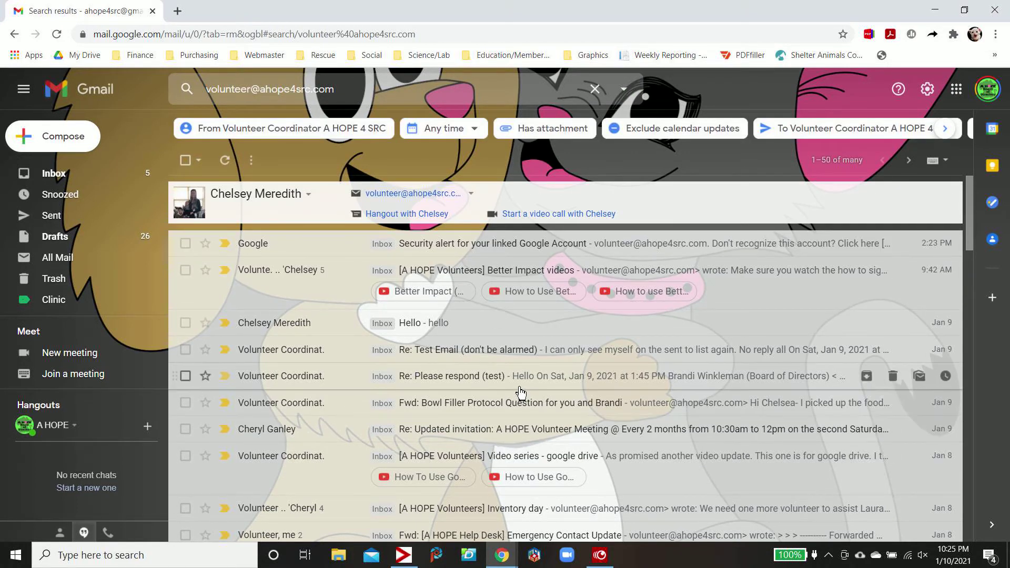
{"action": "left_click", "coordinate": [537, 382]}
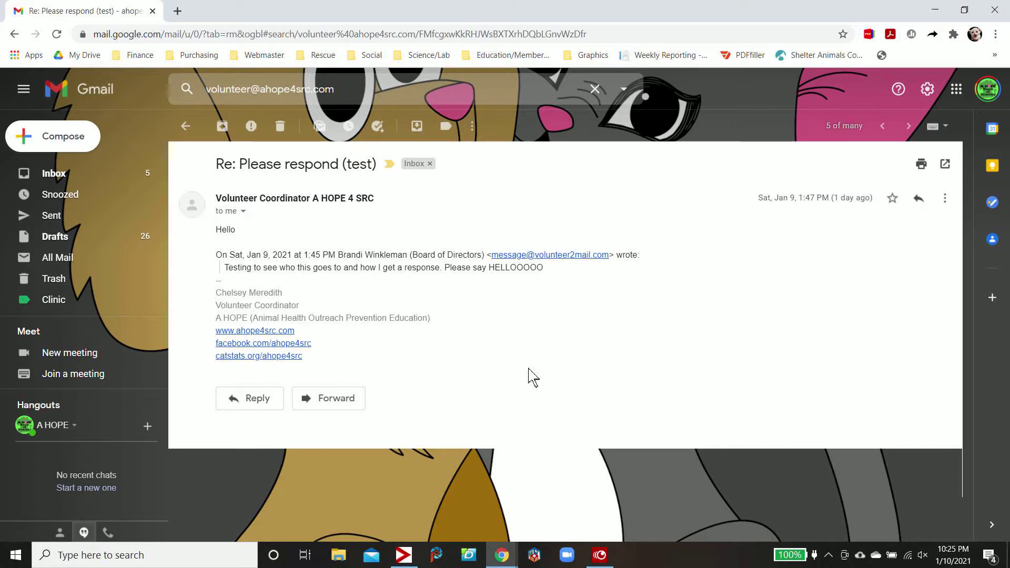
Choose 'Filter messages like these' from this email's More menu to prefill the sender
{"action": "left_click", "coordinate": [474, 128]}
{"action": "left_click", "coordinate": [473, 128]}
{"action": "left_click", "coordinate": [473, 128]}
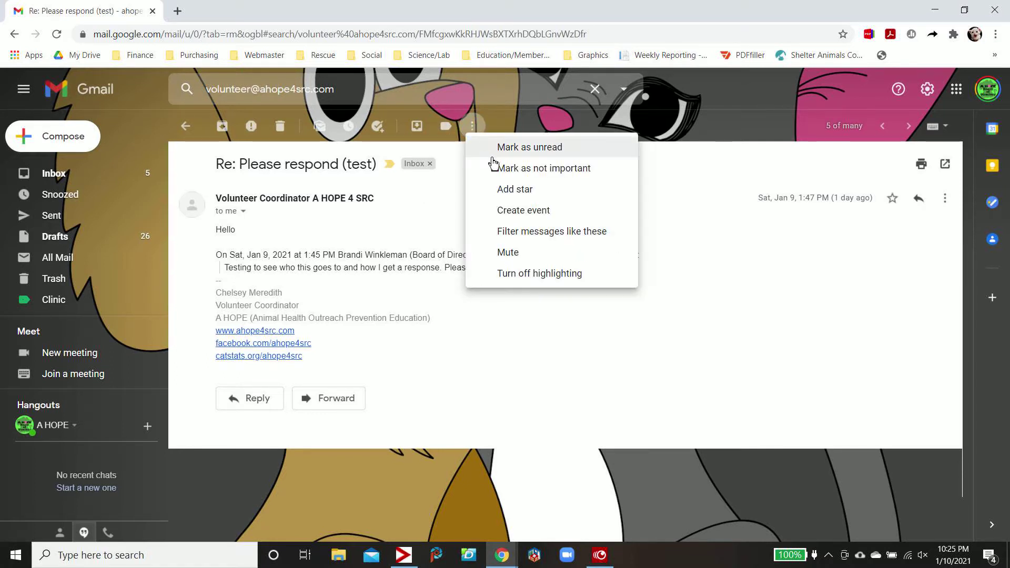
{"action": "left_click", "coordinate": [572, 237]}
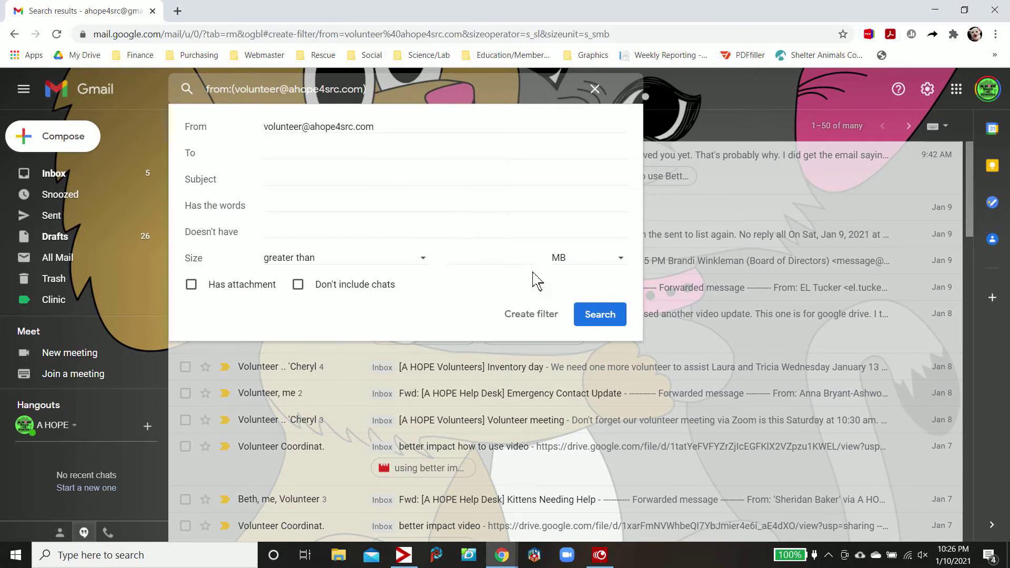
Continue to filter actions, enable 'Apply the label', and pick 'New label...' from the dropdown
{"action": "left_click", "coordinate": [537, 319]}
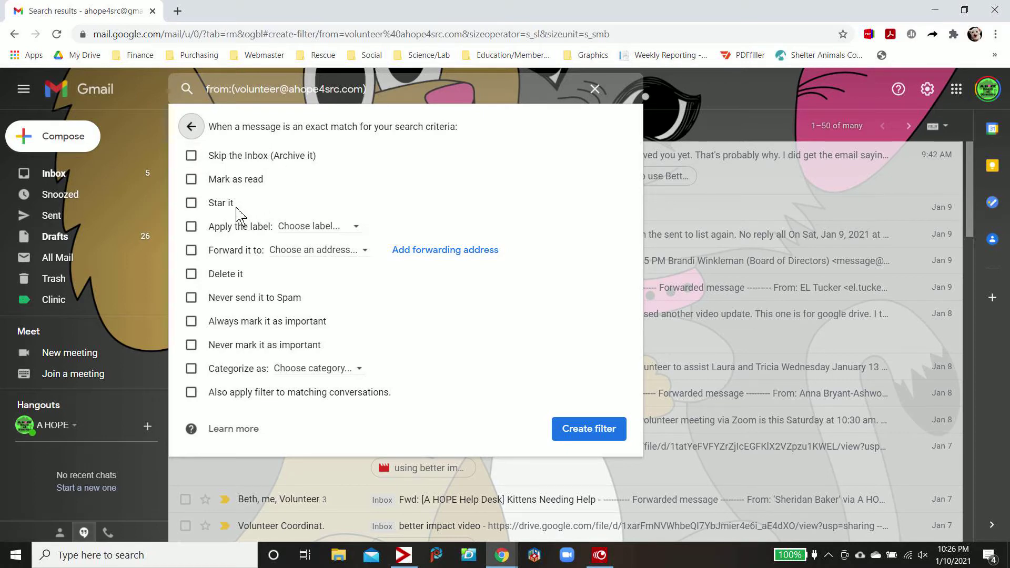
{"action": "left_click", "coordinate": [191, 227]}
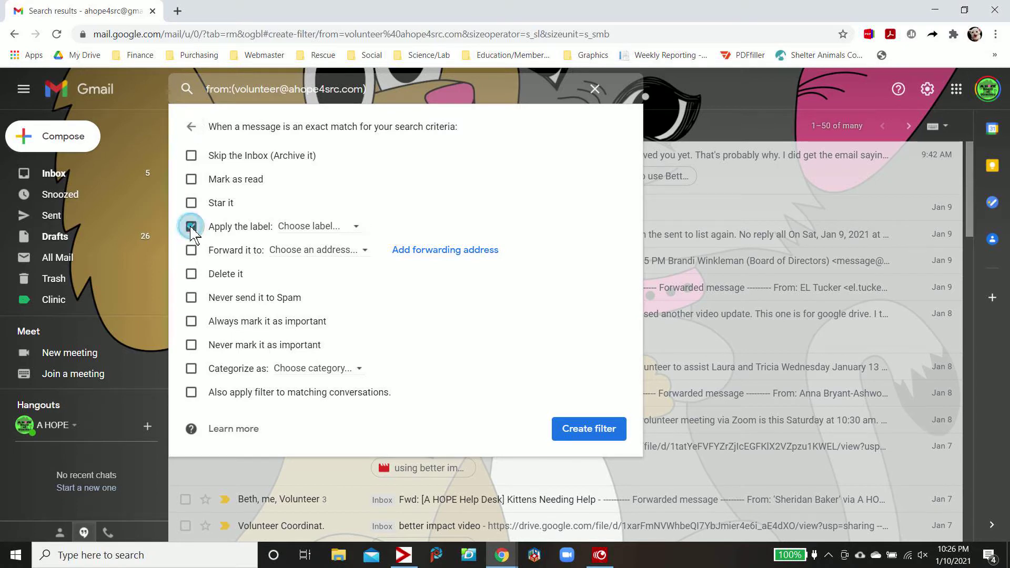
{"action": "left_click", "coordinate": [359, 229]}
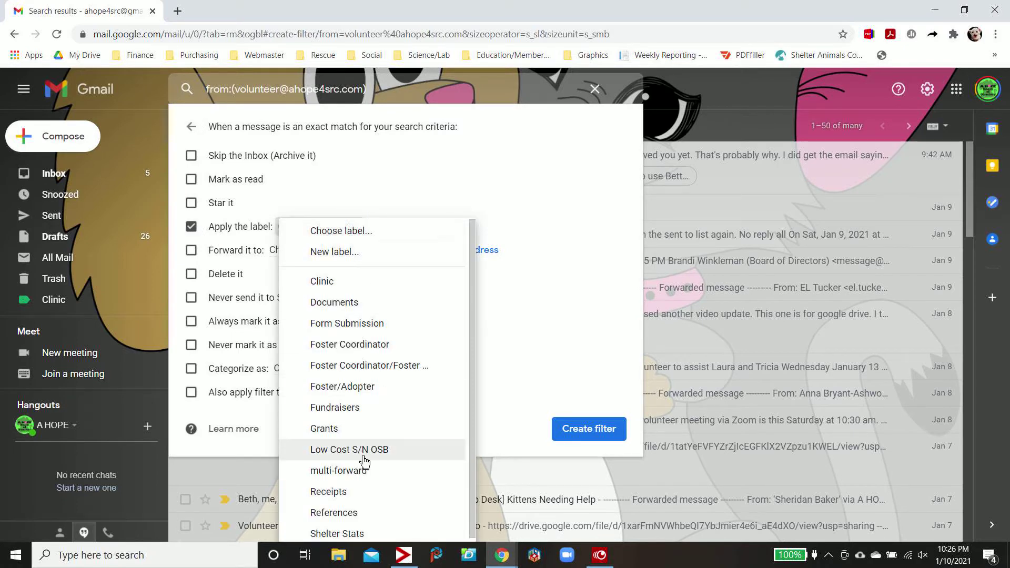
{"action": "left_click", "coordinate": [354, 257]}
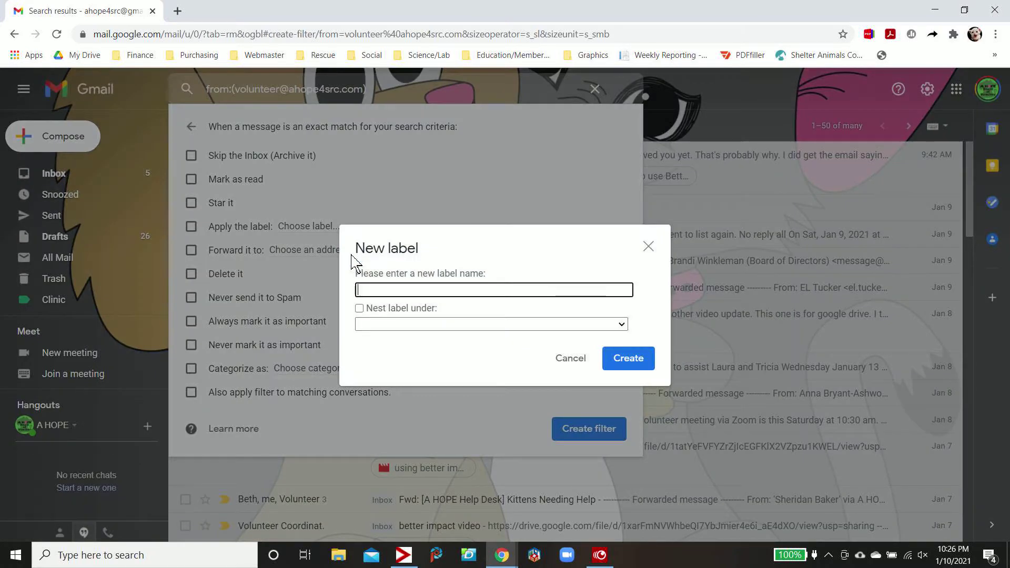
Name the new label 'Volunteer Emails' and create it
{"action": "type", "text": "Volunteer "}
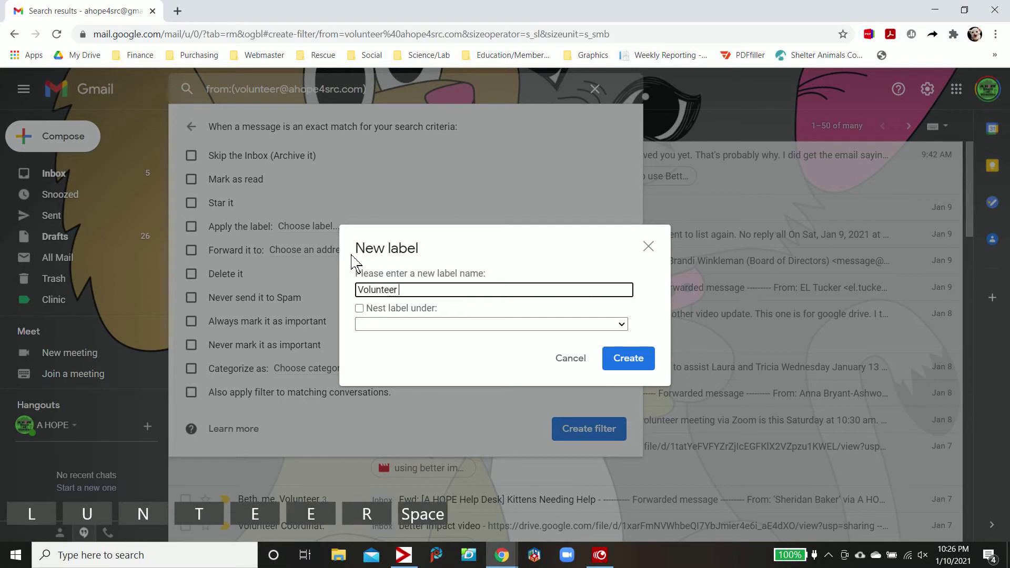
{"action": "type", "text": "Emails"}
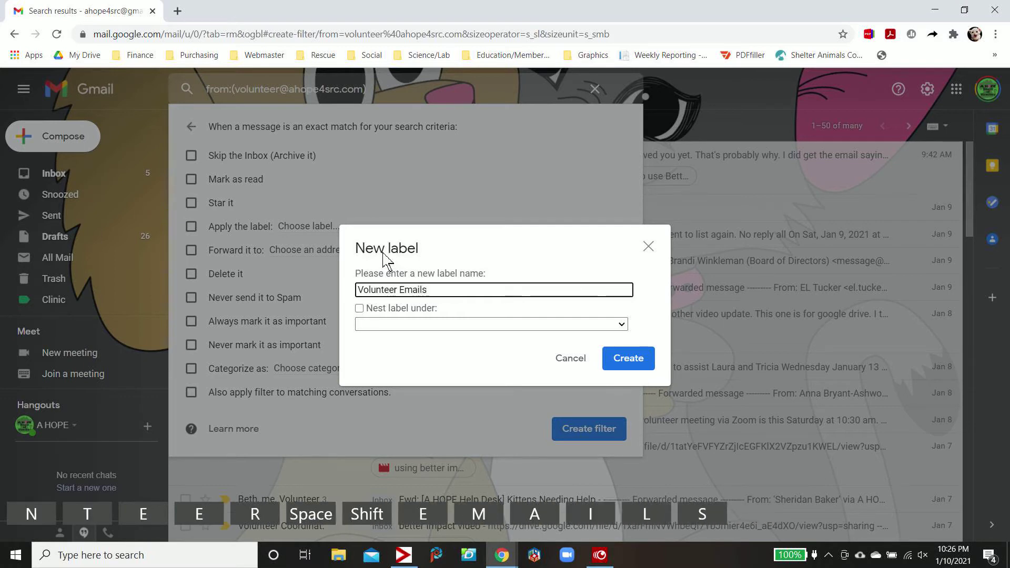
{"action": "left_click", "coordinate": [628, 359]}
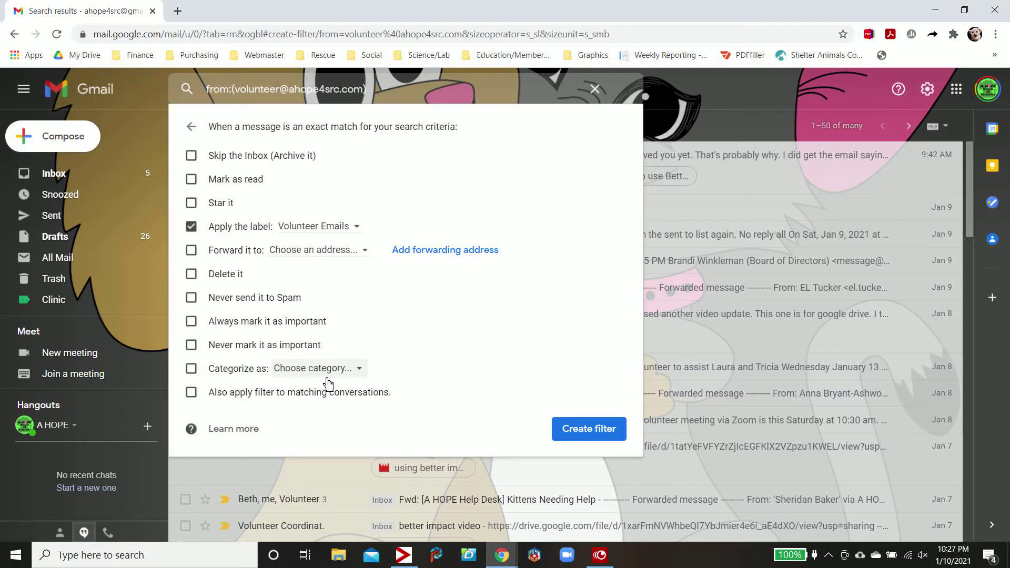
Create the filter, also applying it to existing matches, then view the Hello email and return
{"action": "left_click", "coordinate": [191, 393]}
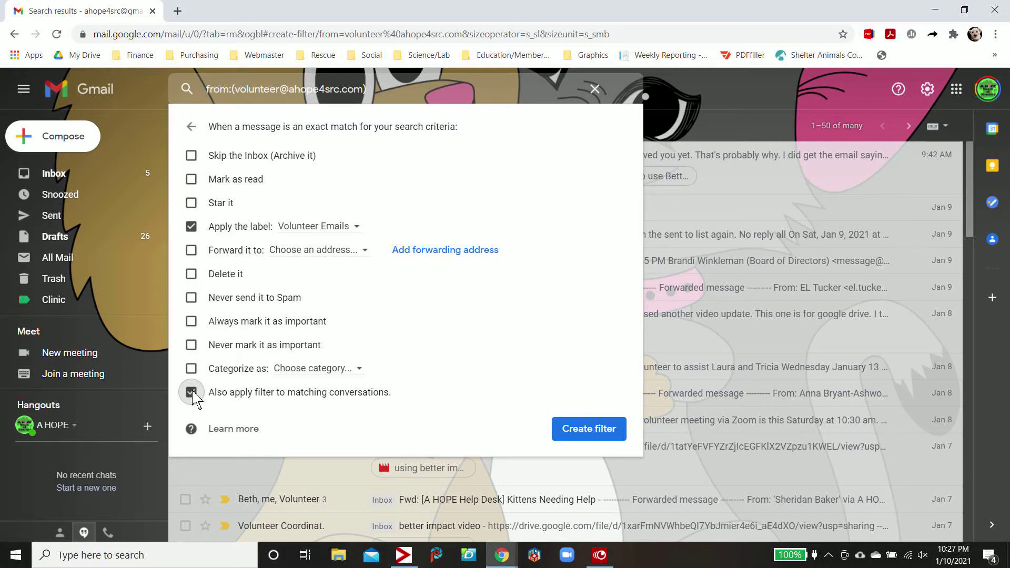
{"action": "left_click", "coordinate": [581, 431]}
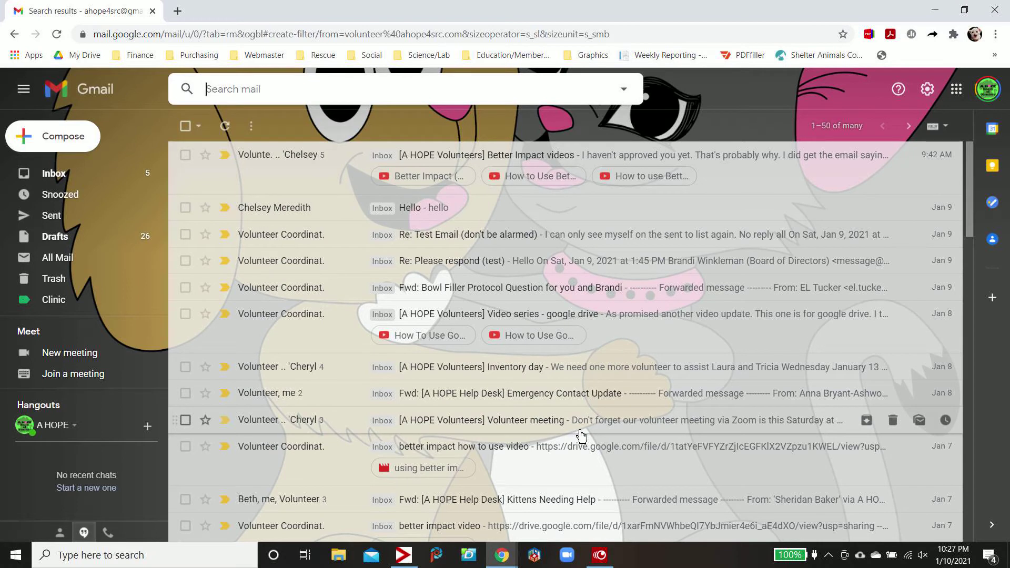
{"action": "left_click", "coordinate": [564, 205]}
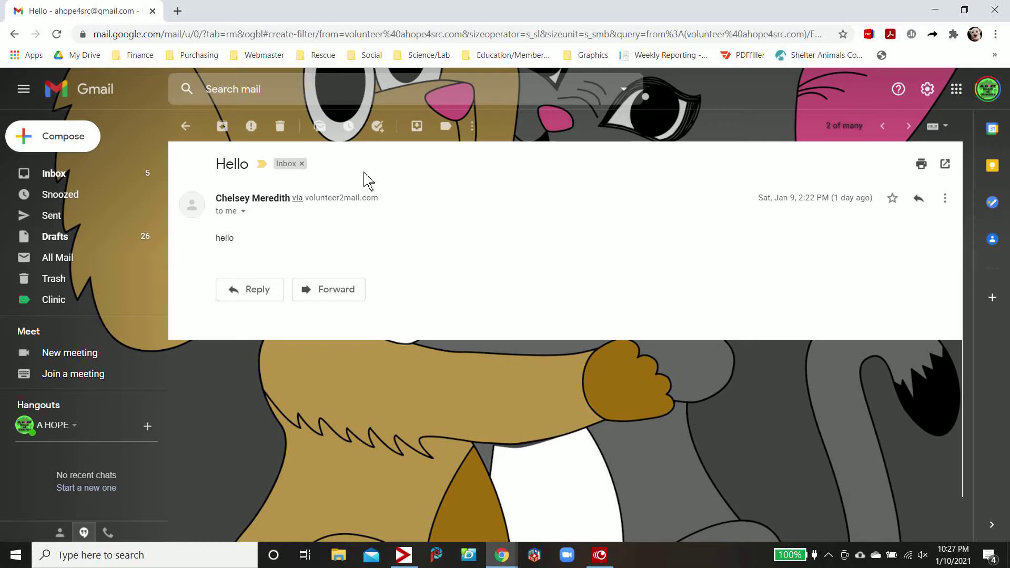
{"action": "left_click", "coordinate": [183, 128]}
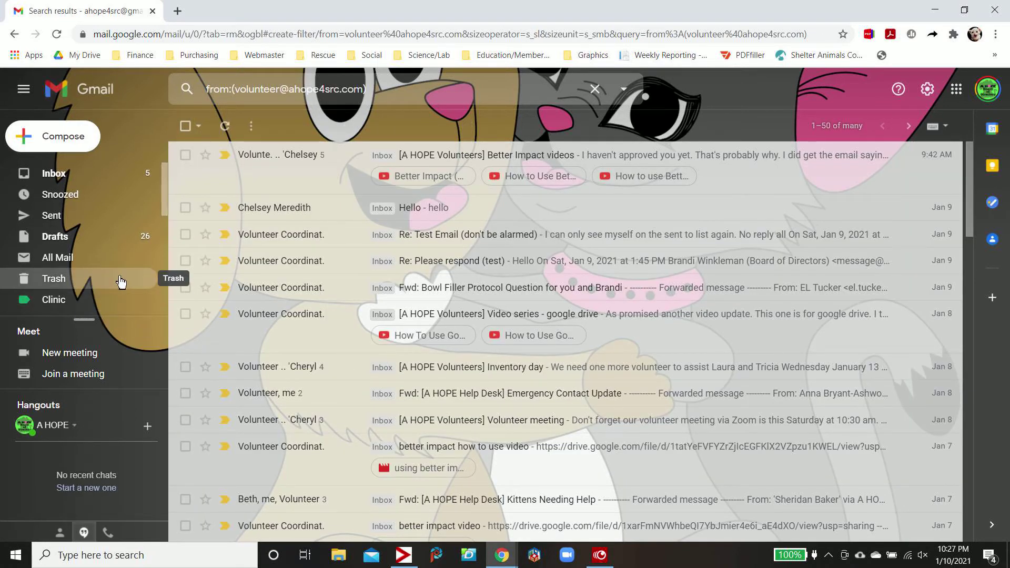
Change the Volunteer Emails label colour to purple from its sidebar options
{"action": "scroll", "coordinate": [121, 283], "scroll_direction": "down", "scroll_amount": 3}
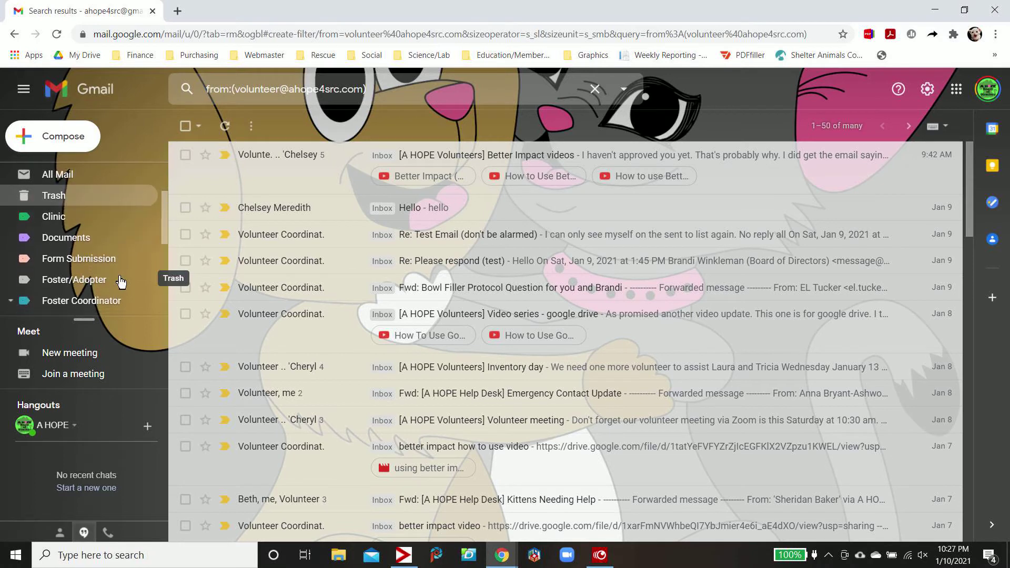
{"action": "scroll", "coordinate": [120, 282], "scroll_direction": "down", "scroll_amount": 3}
{"action": "scroll", "coordinate": [121, 282], "scroll_direction": "down", "scroll_amount": 2}
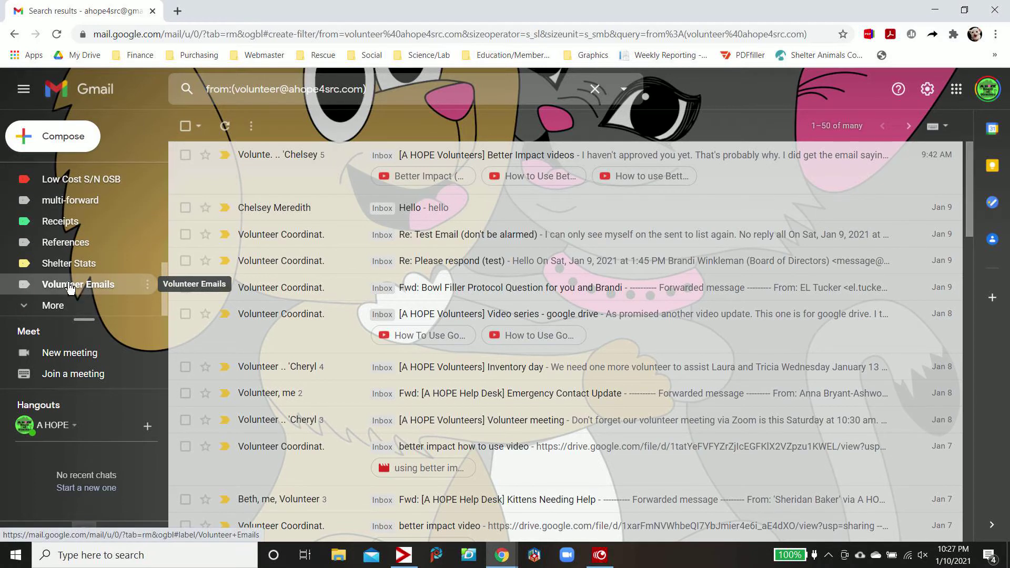
{"action": "left_click", "coordinate": [150, 288]}
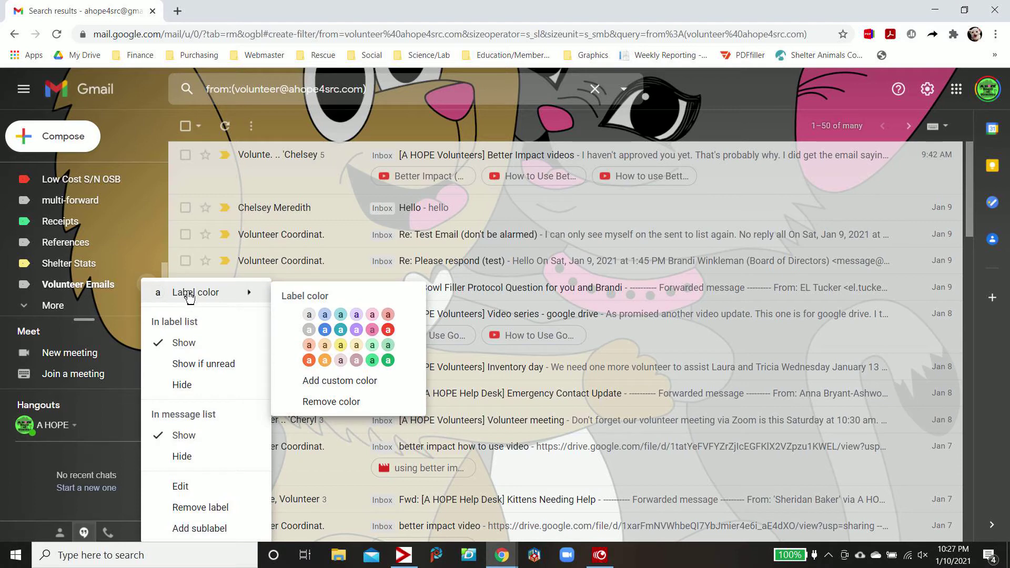
{"action": "left_click", "coordinate": [357, 330]}
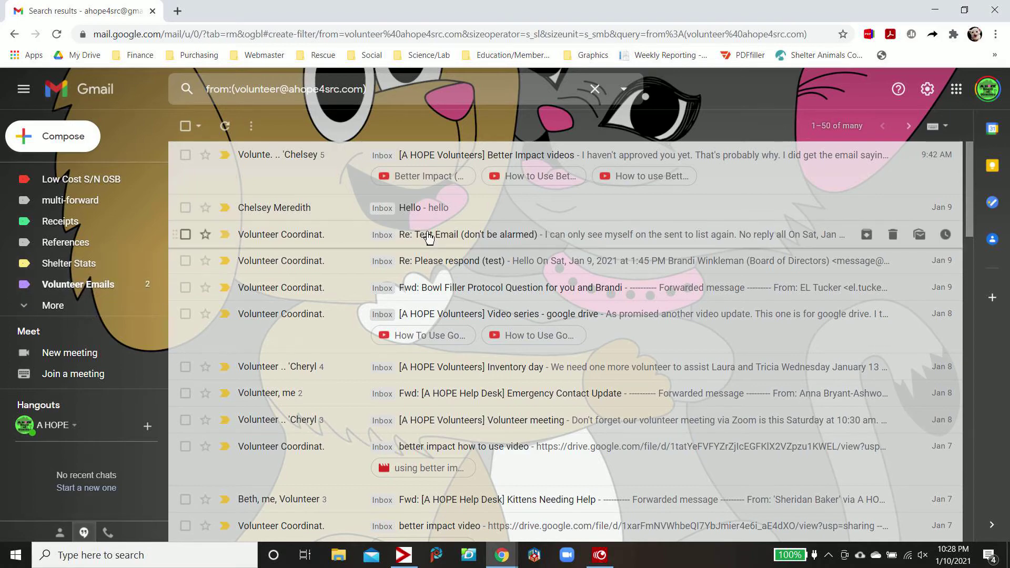
{"action": "scroll", "coordinate": [429, 238], "scroll_direction": "down", "scroll_amount": 5}
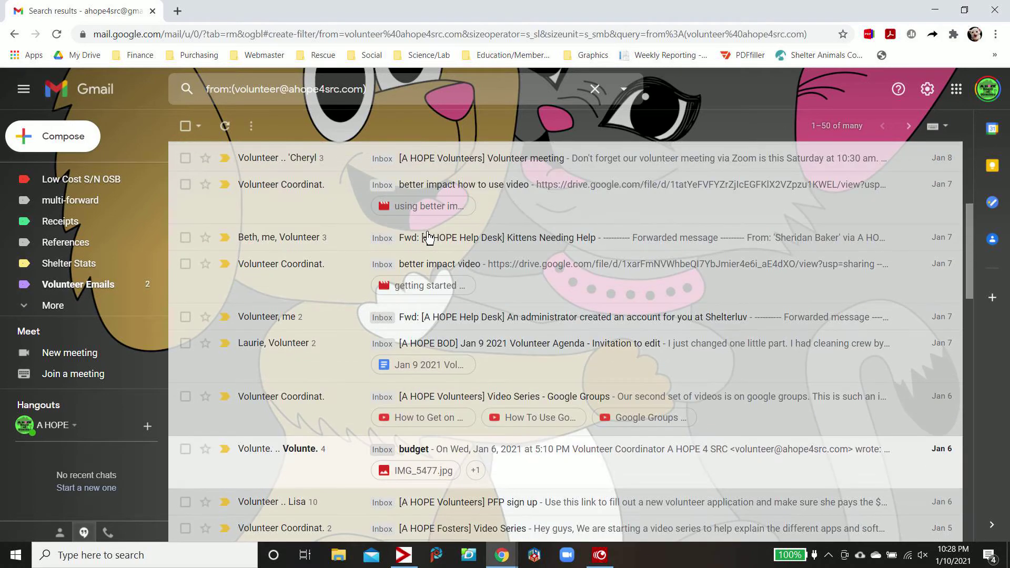
{"action": "scroll", "coordinate": [428, 238], "scroll_direction": "up", "scroll_amount": 5}
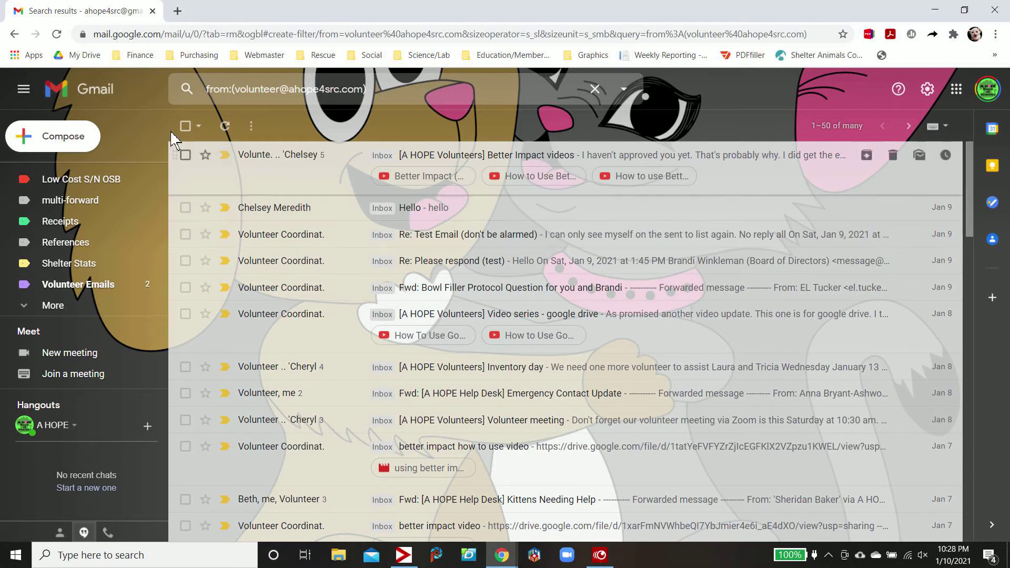
Reload the search, close the criteria panel, and browse the Inbox showing the purple labels
{"action": "left_click", "coordinate": [58, 35]}
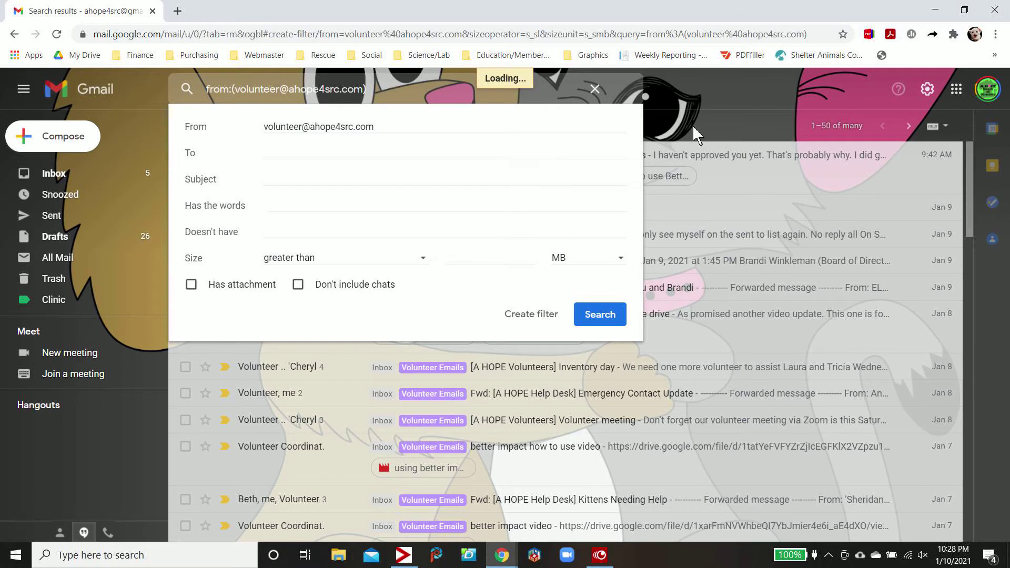
{"action": "left_click", "coordinate": [692, 126]}
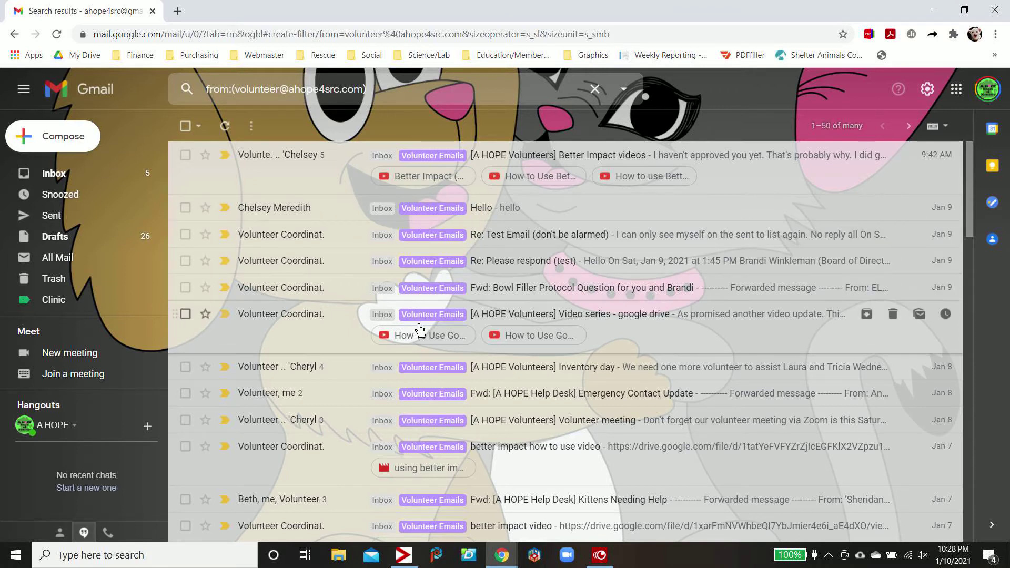
{"action": "left_click", "coordinate": [53, 175]}
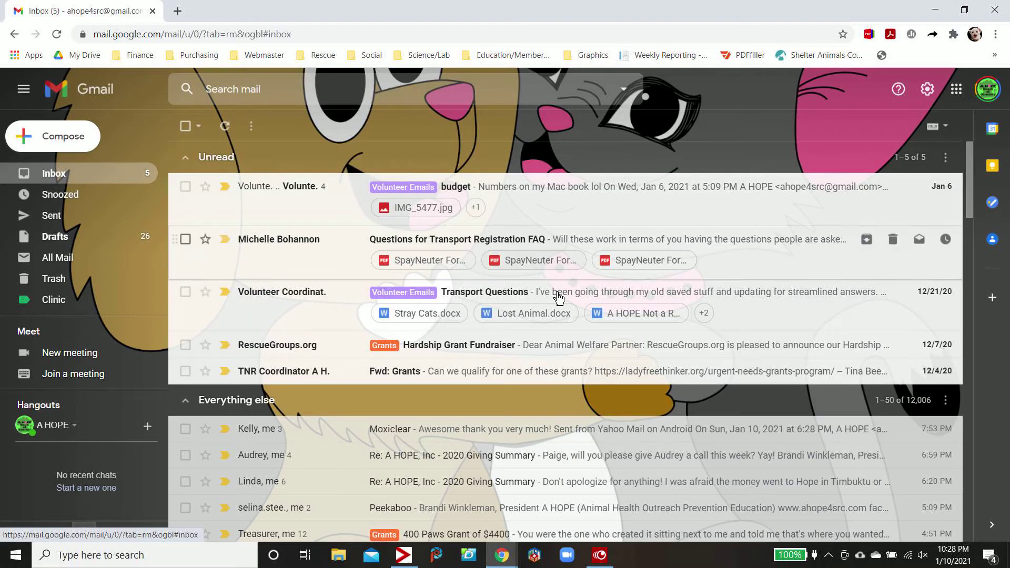
{"action": "scroll", "coordinate": [558, 297], "scroll_direction": "down", "scroll_amount": 10}
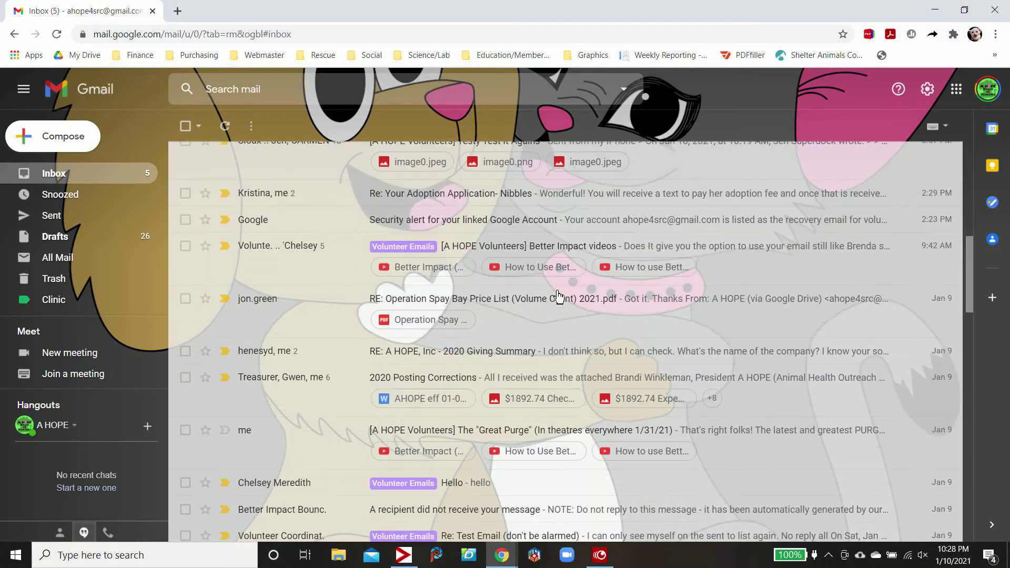
{"action": "scroll", "coordinate": [559, 298], "scroll_direction": "down", "scroll_amount": 15}
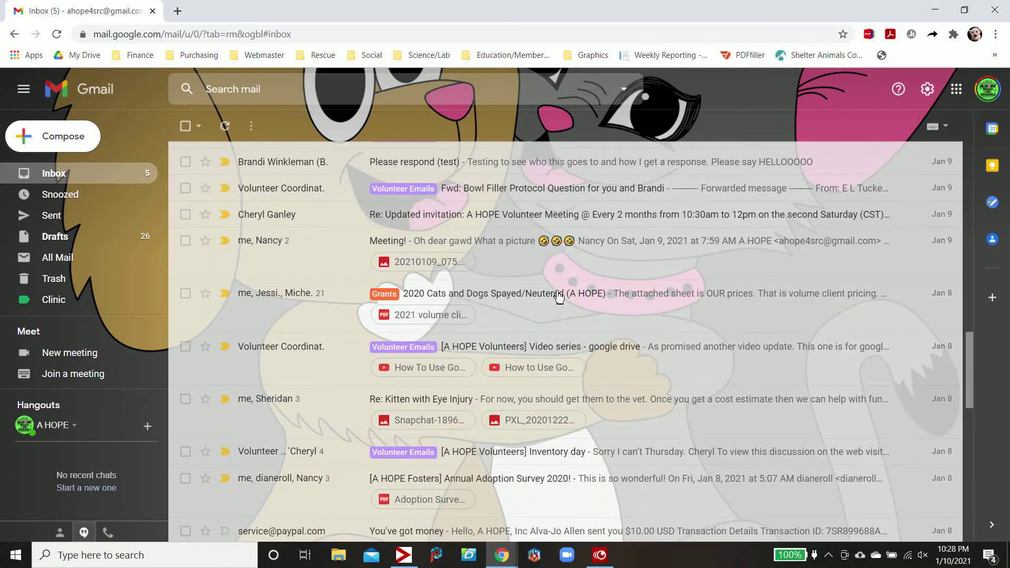
{"action": "scroll", "coordinate": [559, 297], "scroll_direction": "down", "scroll_amount": 9}
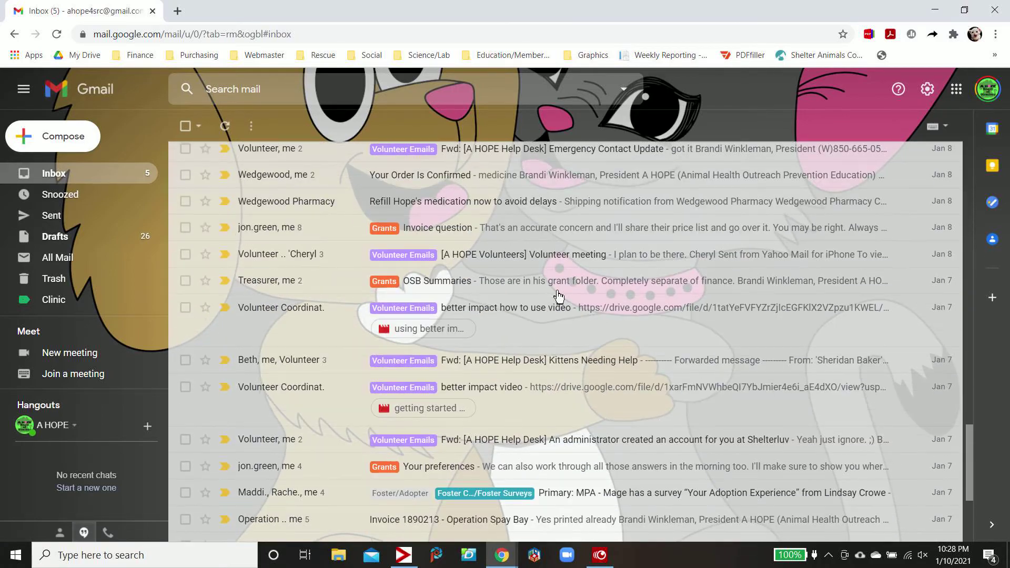
{"action": "scroll", "coordinate": [559, 297], "scroll_direction": "down", "scroll_amount": 3}
{"action": "scroll", "coordinate": [559, 297], "scroll_direction": "up", "scroll_amount": 15}
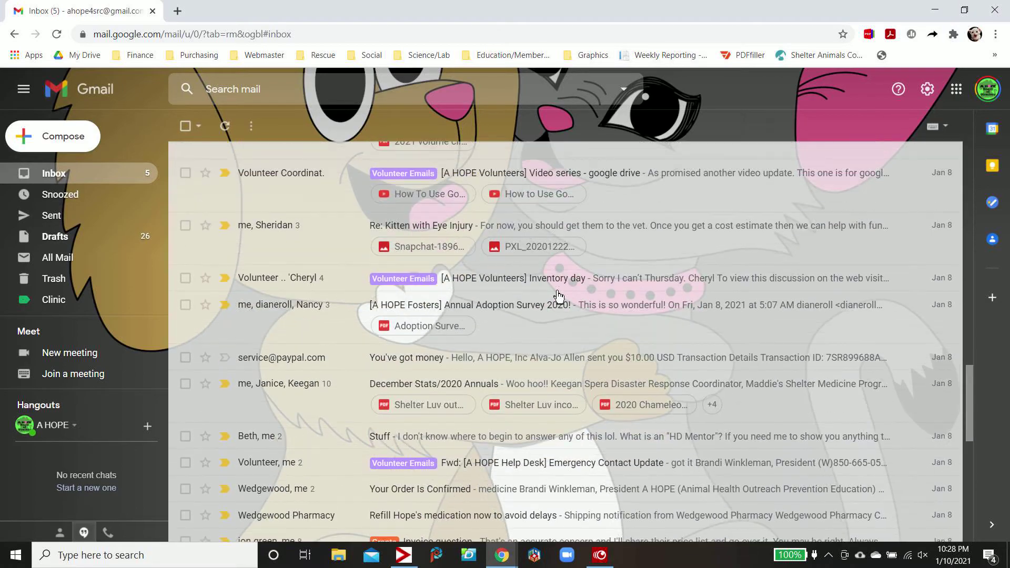
{"action": "scroll", "coordinate": [559, 296], "scroll_direction": "up", "scroll_amount": 10}
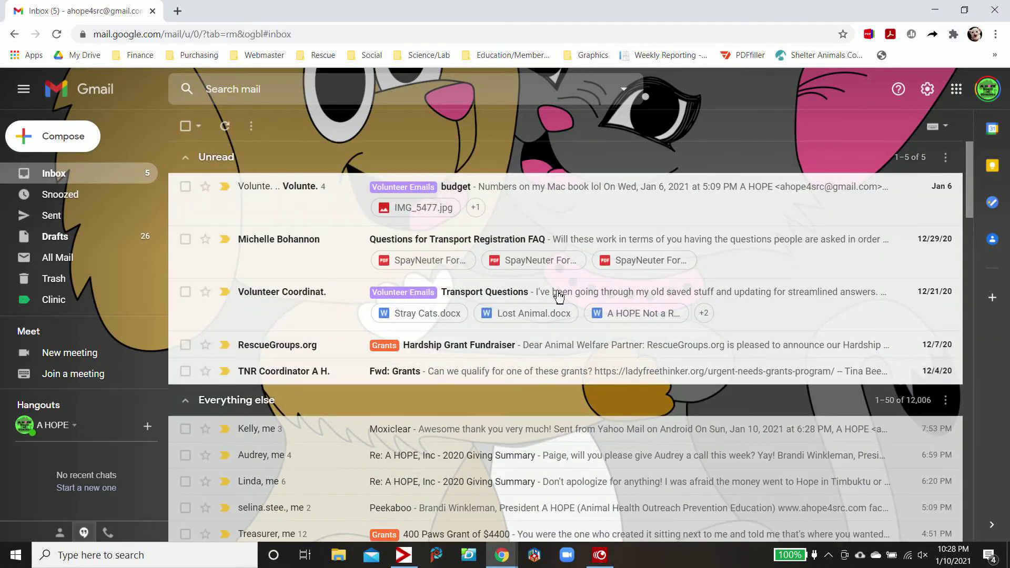
{"action": "scroll", "coordinate": [559, 298], "scroll_direction": "down", "scroll_amount": 7}
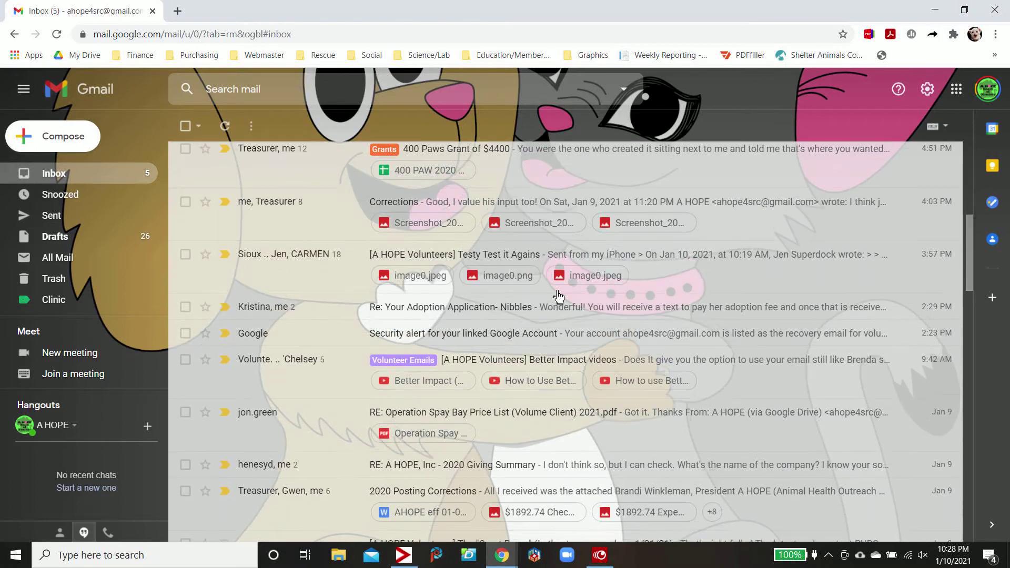
{"action": "scroll", "coordinate": [559, 298], "scroll_direction": "up", "scroll_amount": 5}
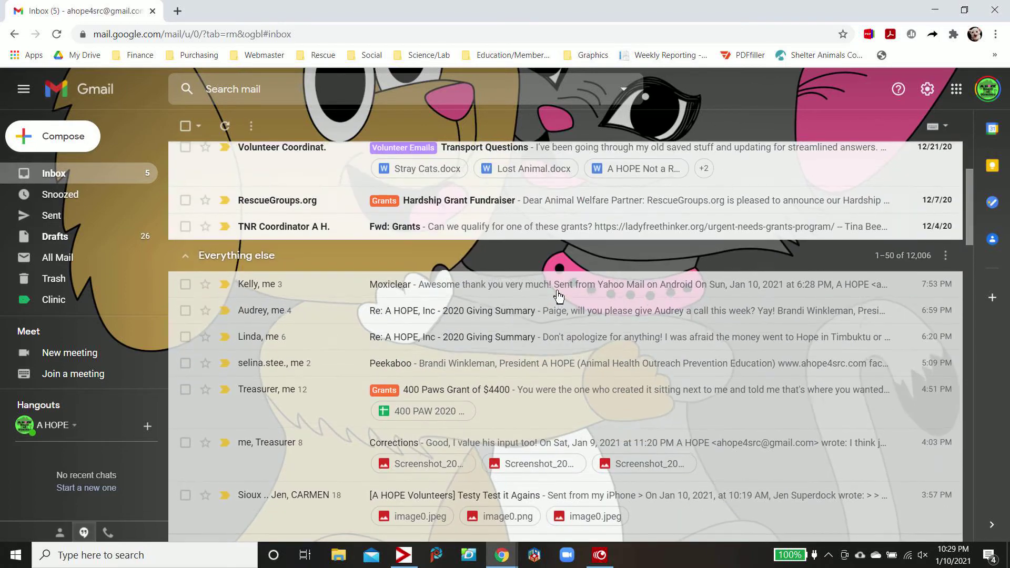
{"action": "scroll", "coordinate": [559, 296], "scroll_direction": "up", "scroll_amount": 3}
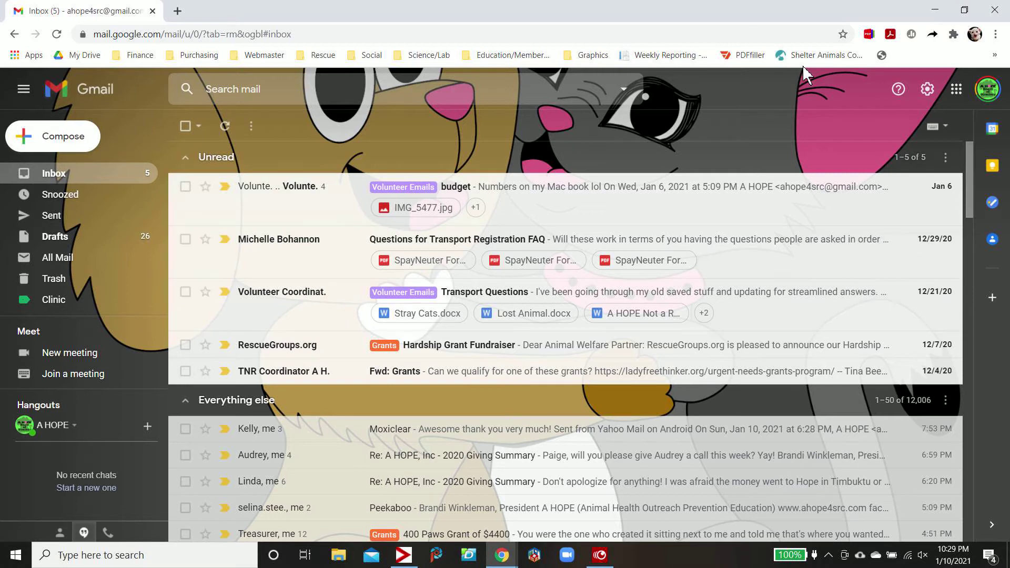
In Quick settings, switch the inbox type to Default, then back to Unread first
{"action": "left_click", "coordinate": [928, 91]}
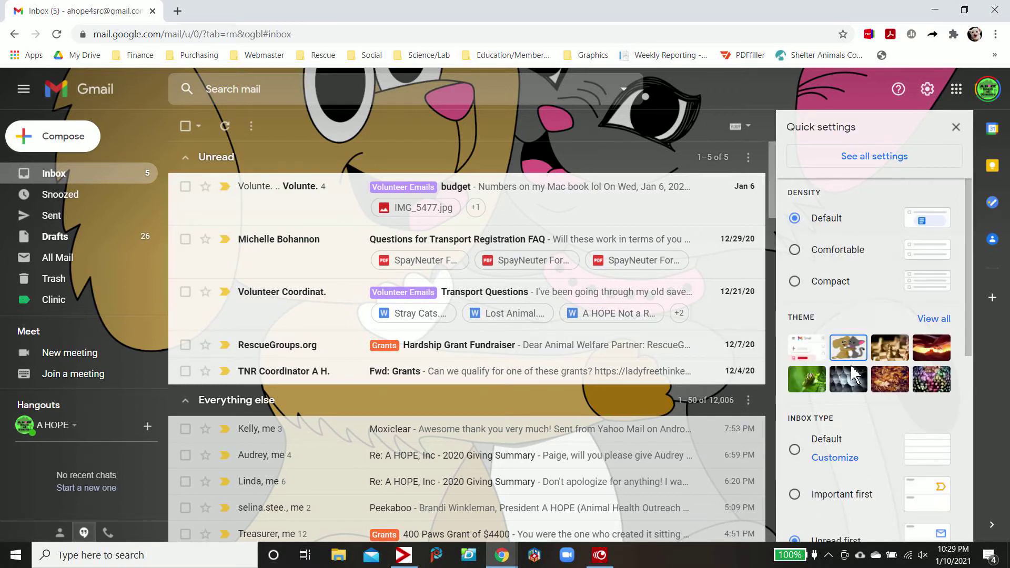
{"action": "scroll", "coordinate": [852, 366], "scroll_direction": "down", "scroll_amount": 2}
{"action": "scroll", "coordinate": [854, 373], "scroll_direction": "down", "scroll_amount": 1}
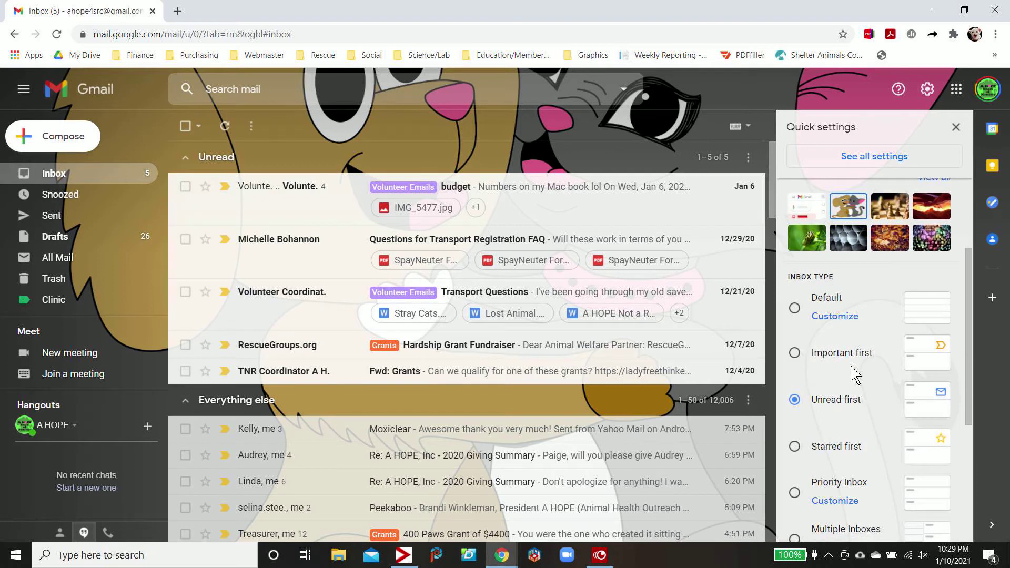
{"action": "scroll", "coordinate": [855, 373], "scroll_direction": "down", "scroll_amount": 1}
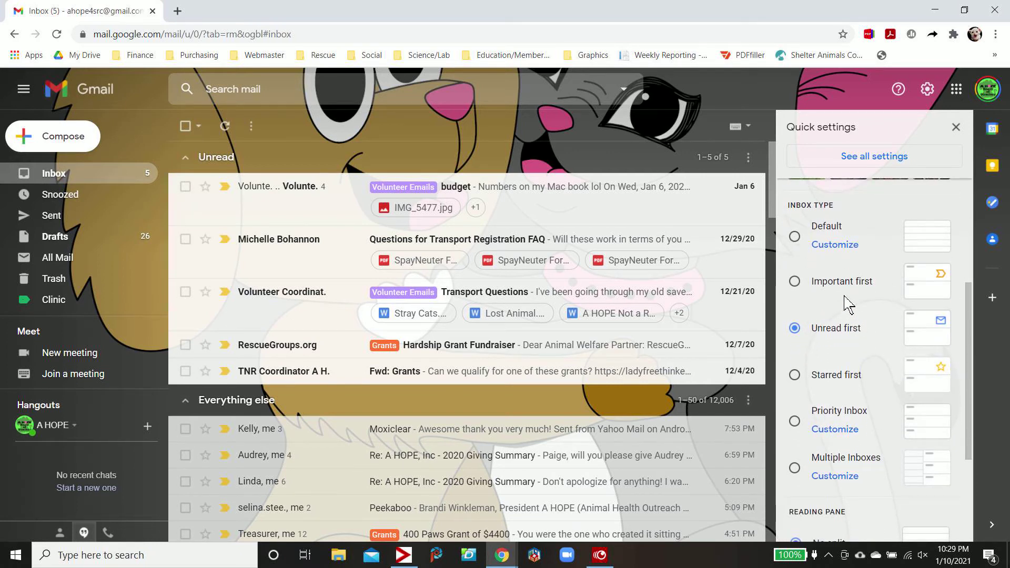
{"action": "left_click", "coordinate": [795, 240]}
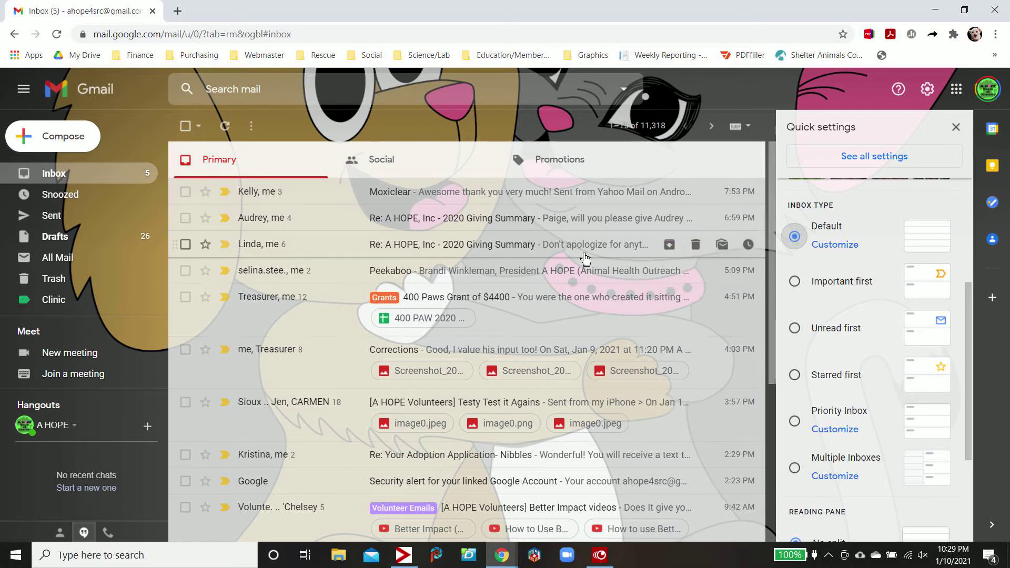
{"action": "left_click", "coordinate": [795, 328]}
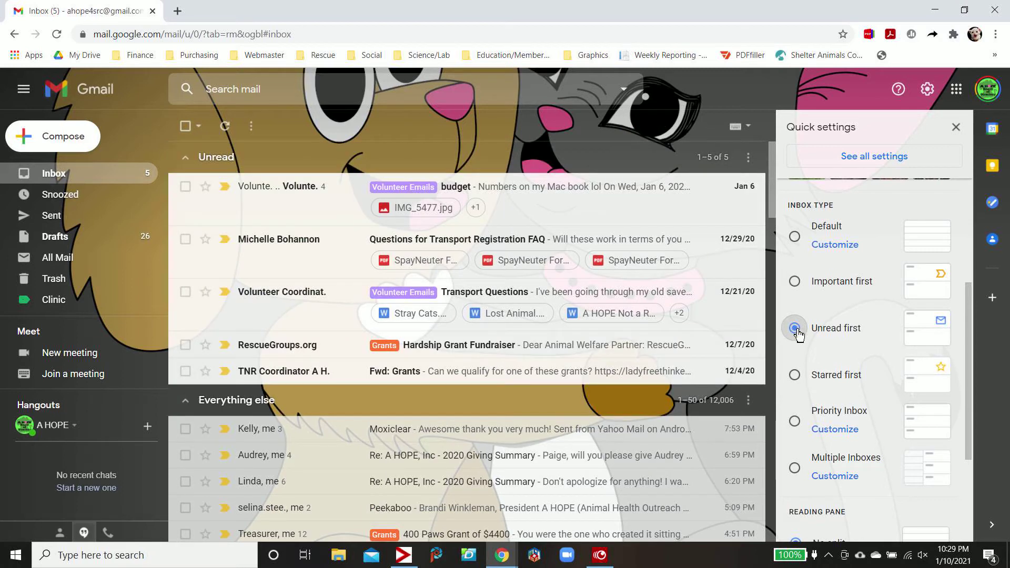
{"action": "scroll", "coordinate": [889, 412], "scroll_direction": "down", "scroll_amount": 3}
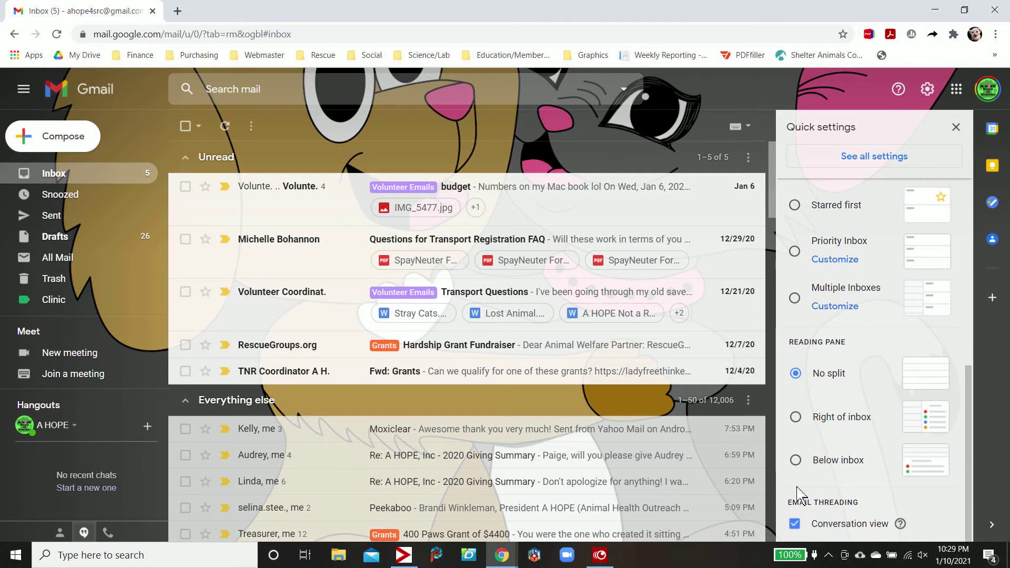
Uncheck Conversation view in Quick settings and reload Gmail to list emails individually
{"action": "left_click", "coordinate": [795, 525]}
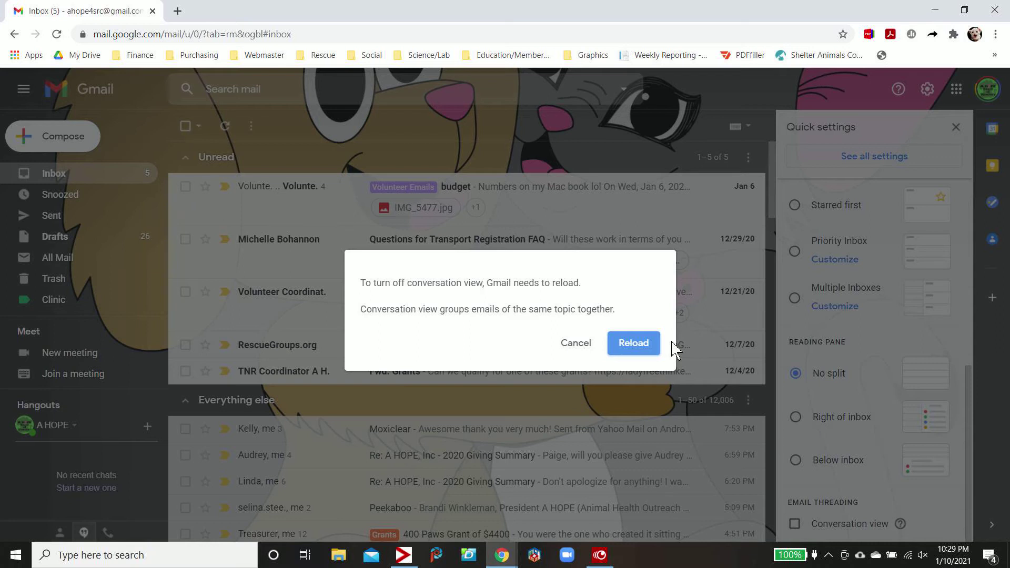
{"action": "left_click", "coordinate": [641, 346]}
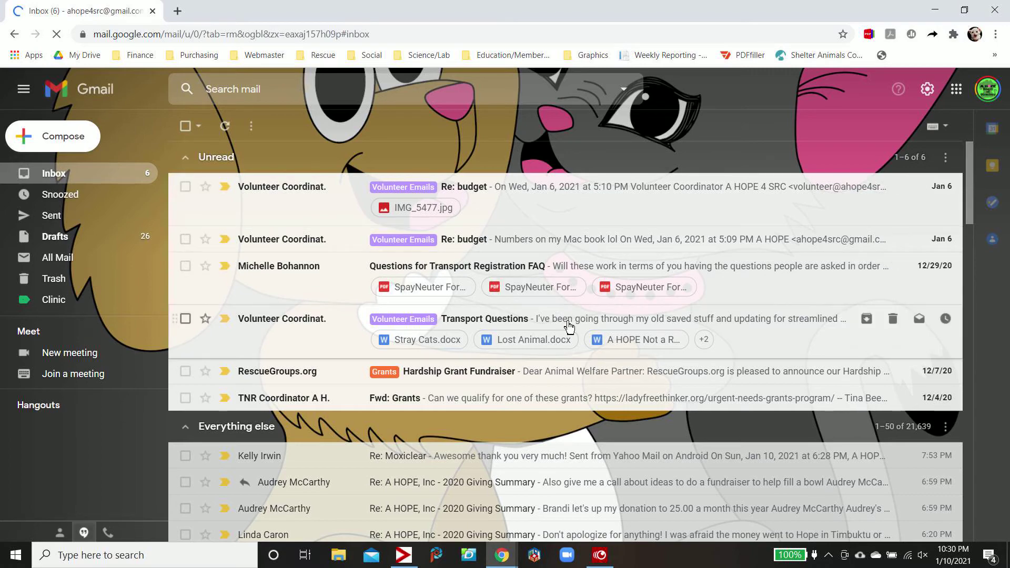
Re-enable Conversation view and reload so the budget replies regroup into one thread
{"action": "scroll", "coordinate": [569, 328], "scroll_direction": "down", "scroll_amount": 15}
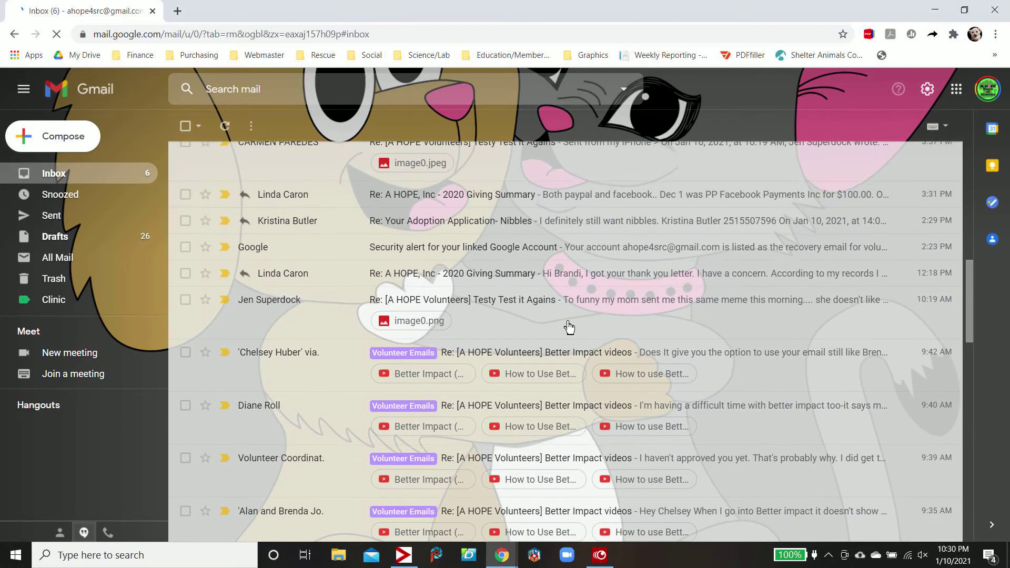
{"action": "scroll", "coordinate": [569, 327], "scroll_direction": "down", "scroll_amount": 4}
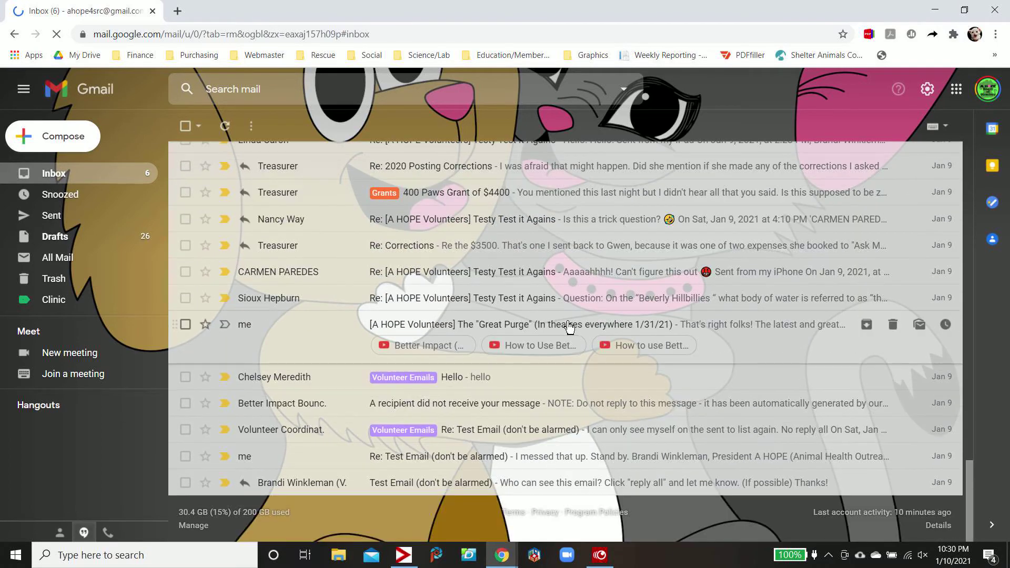
{"action": "scroll", "coordinate": [570, 327], "scroll_direction": "up", "scroll_amount": 16}
{"action": "scroll", "coordinate": [569, 327], "scroll_direction": "up", "scroll_amount": 10}
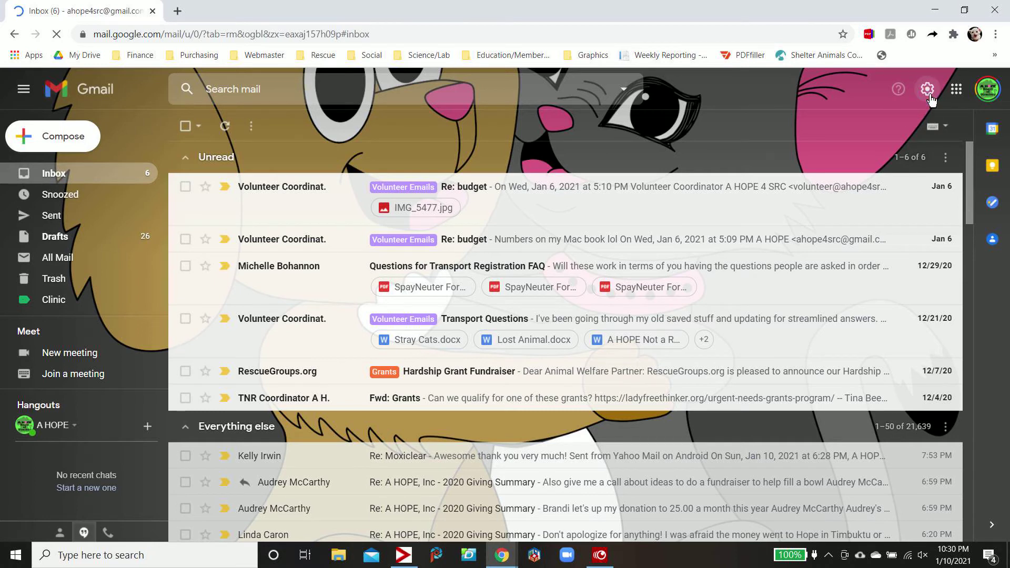
{"action": "scroll", "coordinate": [892, 358], "scroll_direction": "down", "scroll_amount": 5}
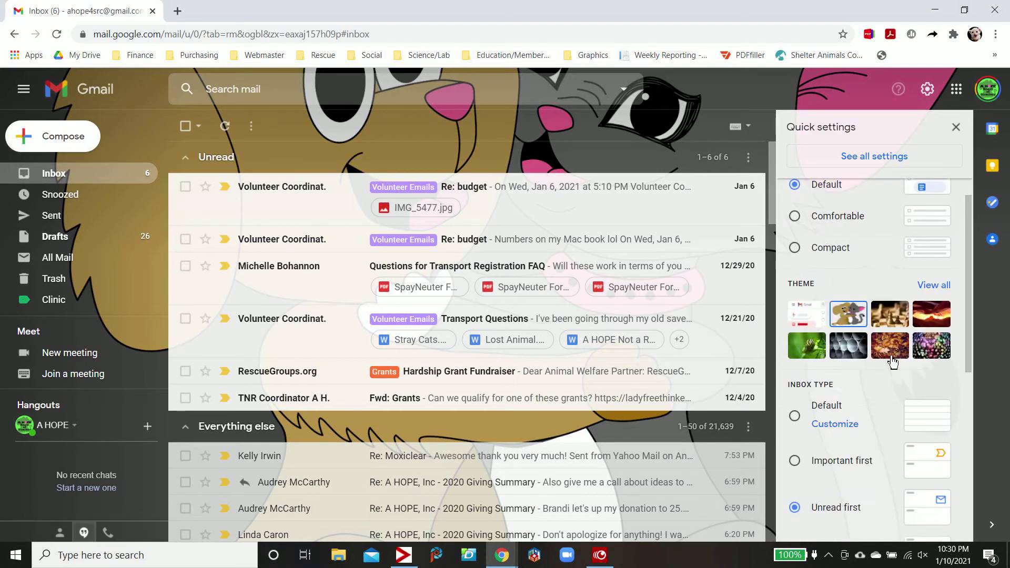
{"action": "scroll", "coordinate": [892, 363], "scroll_direction": "down", "scroll_amount": 4}
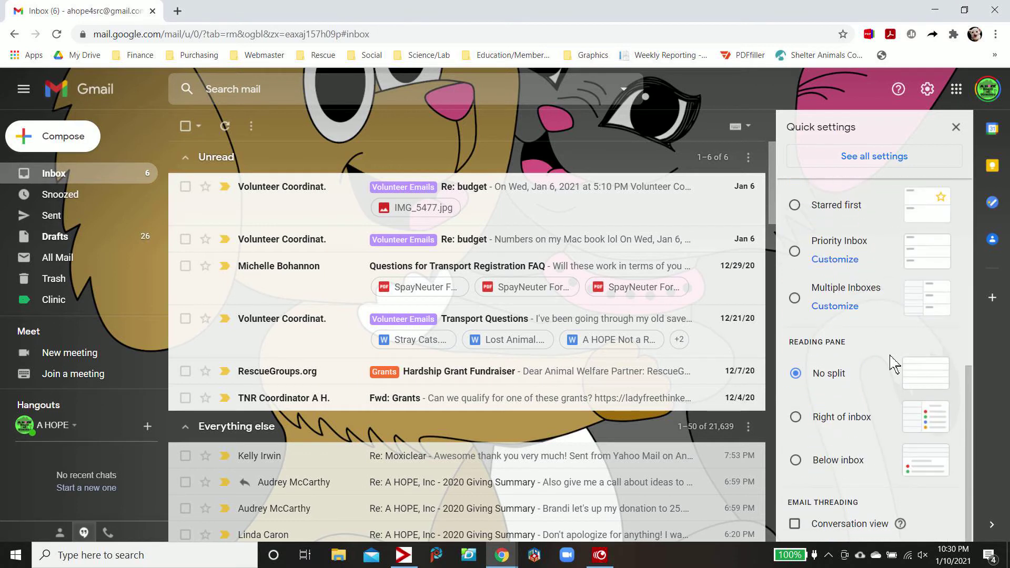
{"action": "left_click", "coordinate": [794, 525]}
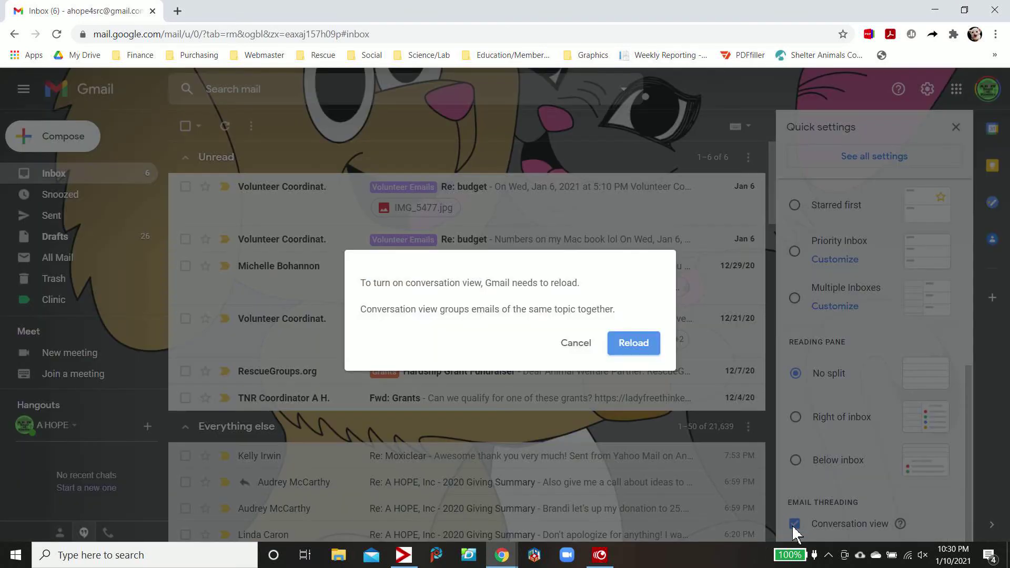
{"action": "left_click", "coordinate": [646, 348]}
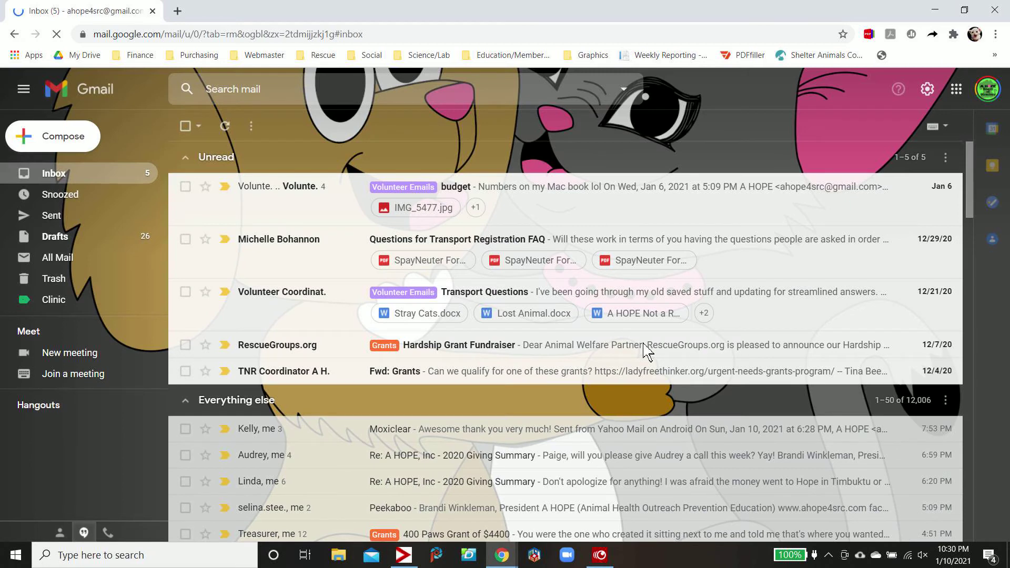
Set the inbox type to Multiple Inboxes in Quick settings and select Section 1's from: query
{"action": "left_click", "coordinate": [928, 90]}
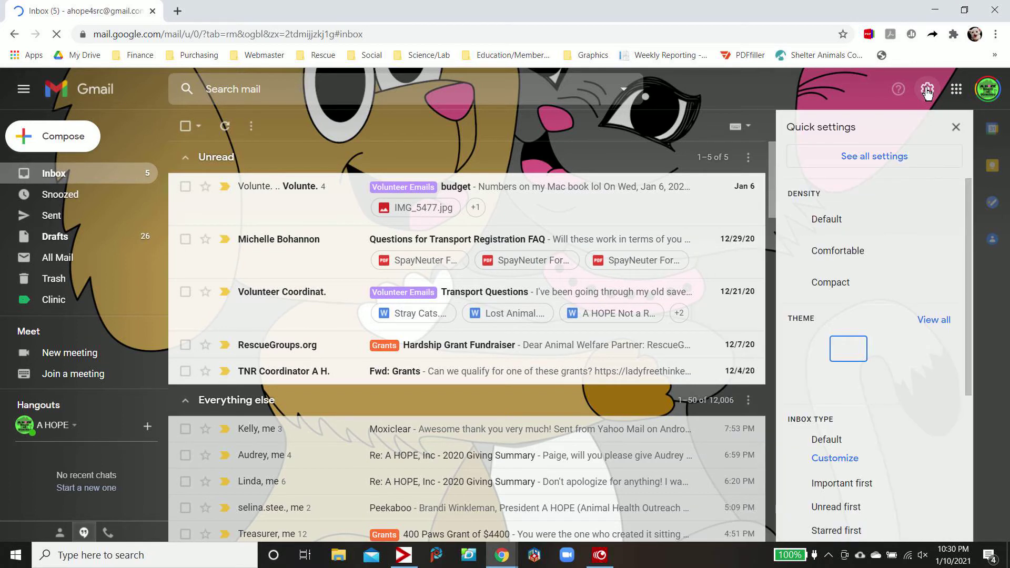
{"action": "scroll", "coordinate": [896, 380], "scroll_direction": "down", "scroll_amount": 5}
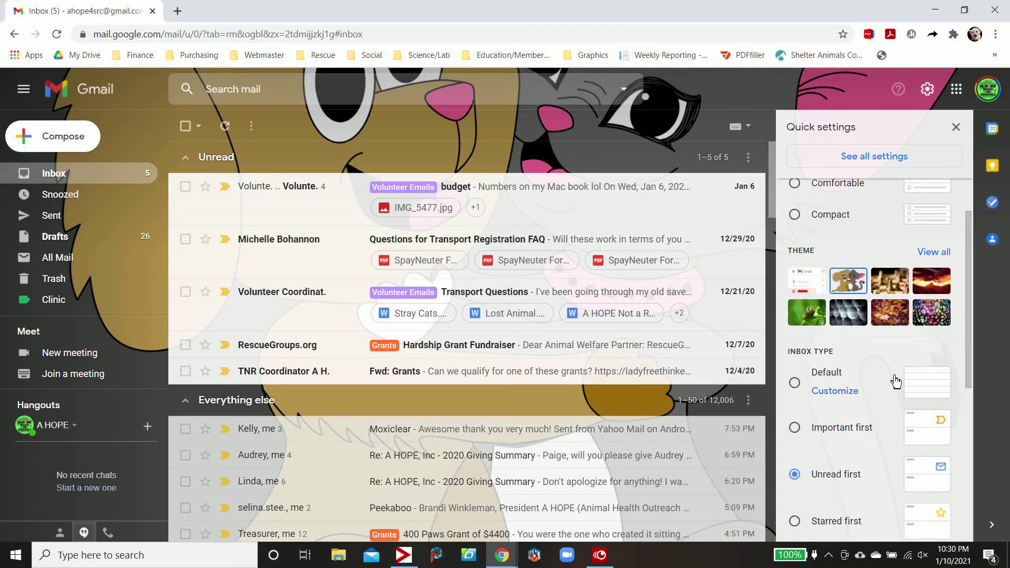
{"action": "scroll", "coordinate": [896, 380], "scroll_direction": "down", "scroll_amount": 1}
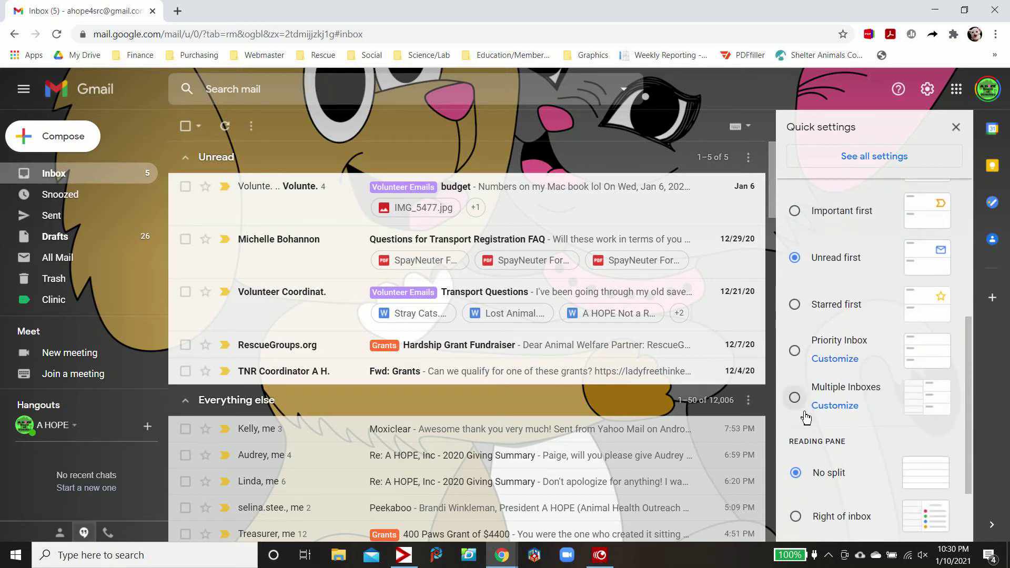
{"action": "left_click", "coordinate": [838, 411]}
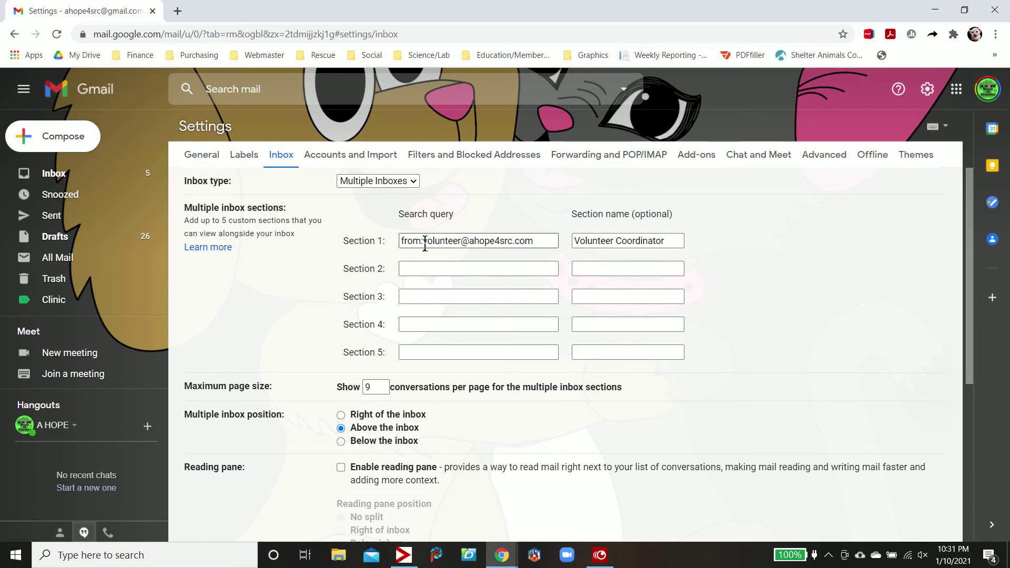
{"action": "left_click_drag", "start_coordinate": [425, 243], "coordinate": [398, 243]}
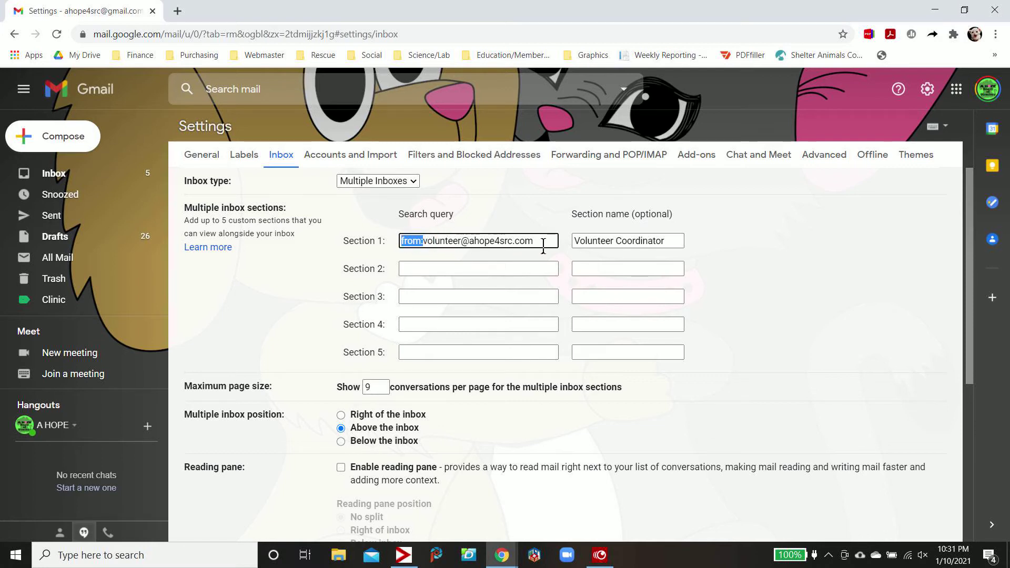
Give Section 2 a from: query for the help desk Google Groups address and name it 'Help Desk'
{"action": "left_click", "coordinate": [534, 274]}
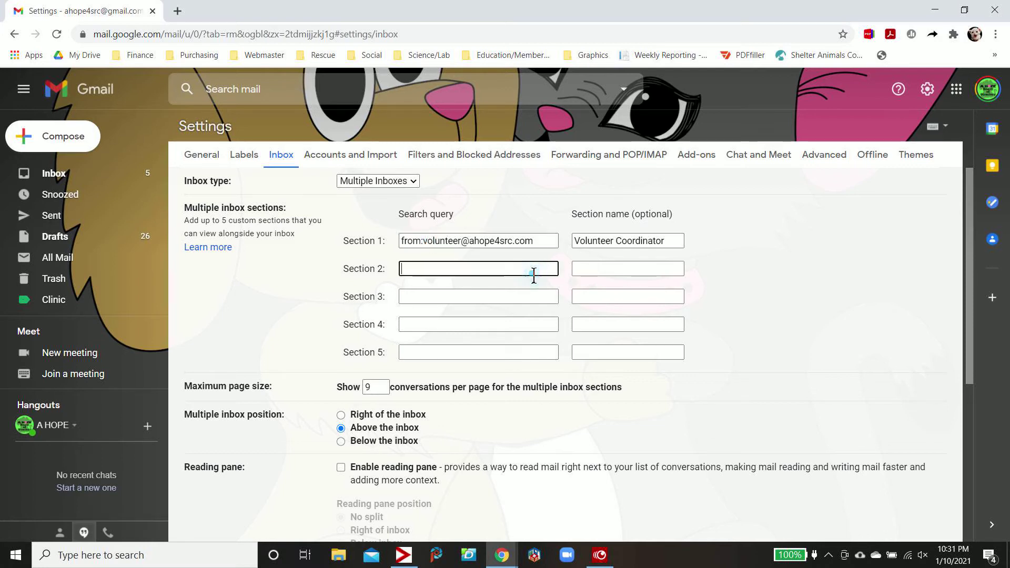
{"action": "type", "text": "from:"}
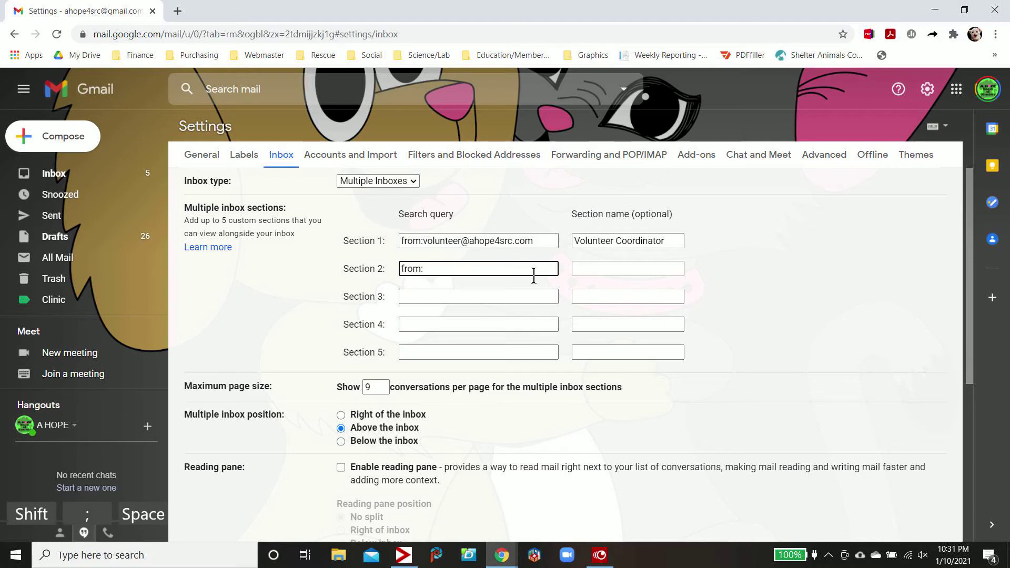
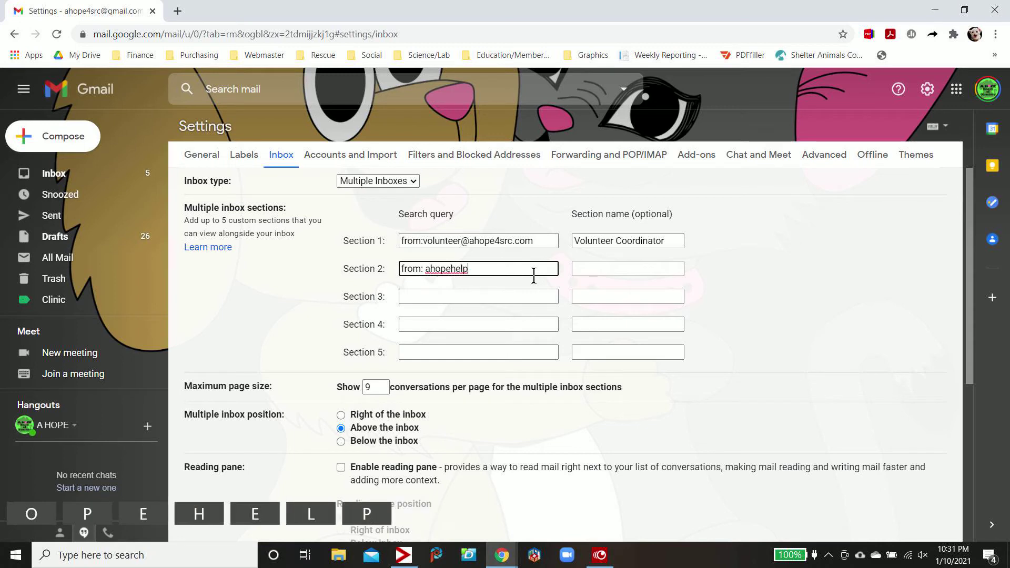
{"action": "key", "text": "shift+2"}
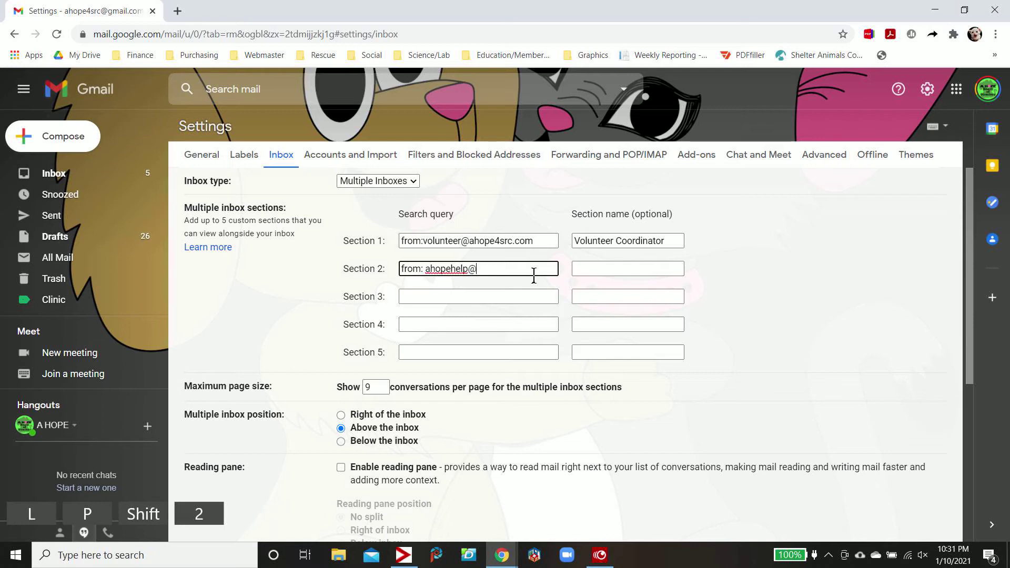
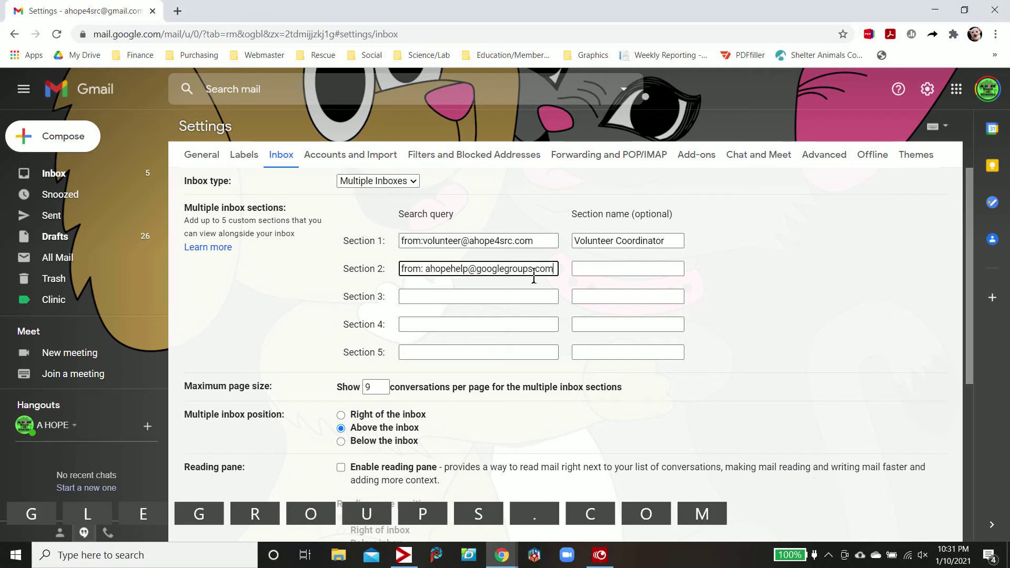
{"action": "key", "text": "Tab"}
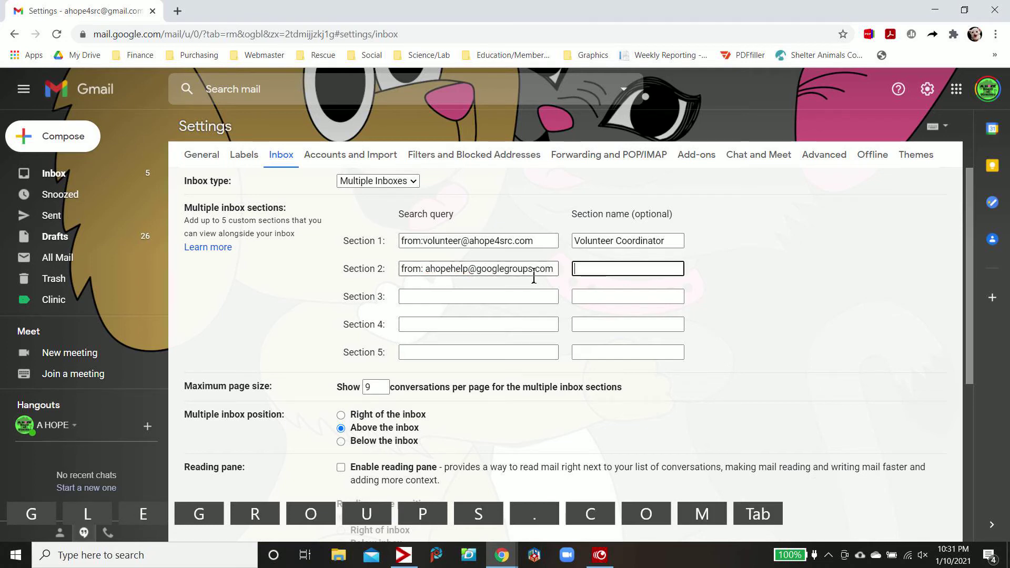
{"action": "type", "text": "Help "}
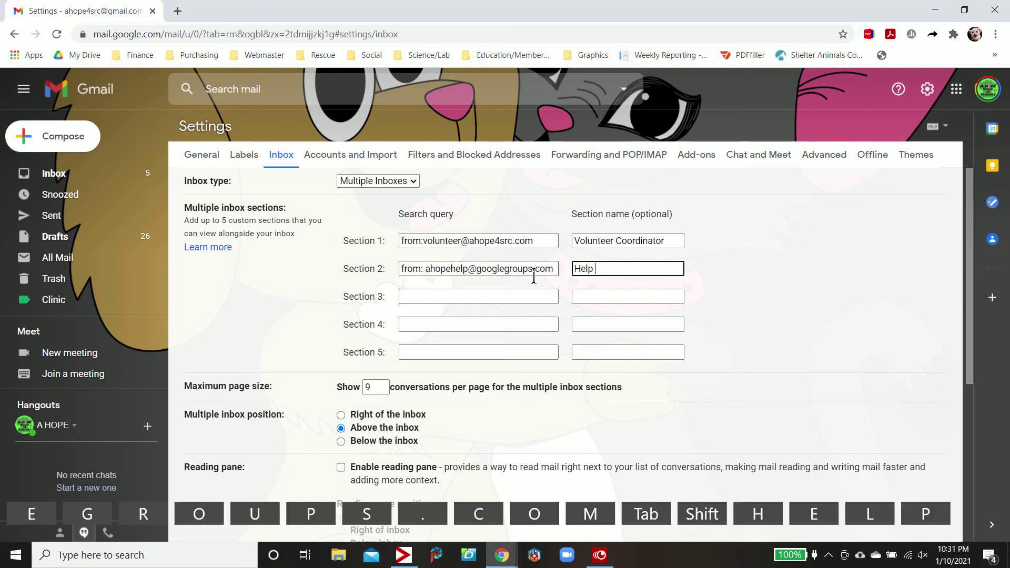
{"action": "type", "text": "Desk"}
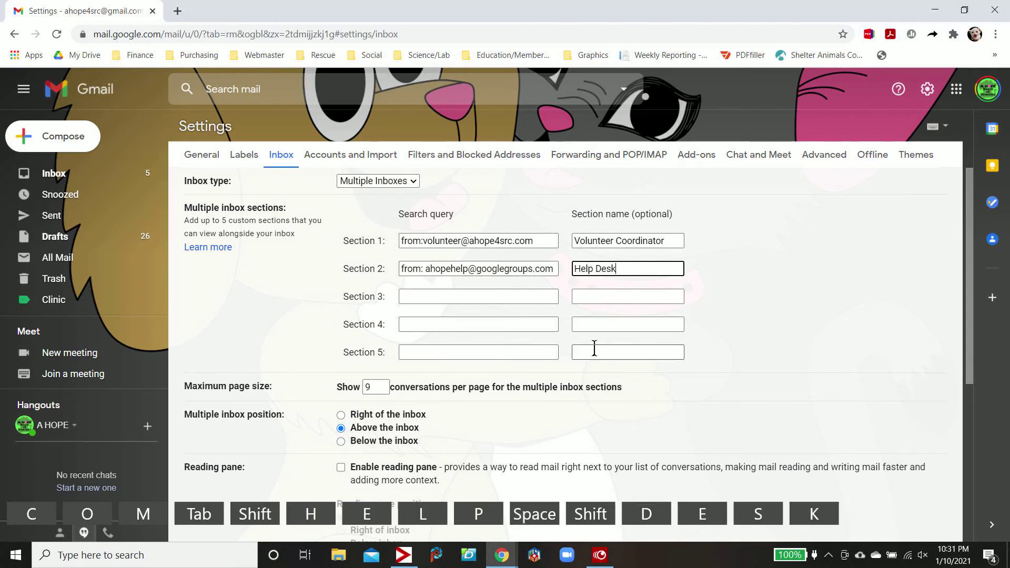
{"action": "scroll", "coordinate": [594, 348], "scroll_direction": "down", "scroll_amount": 1}
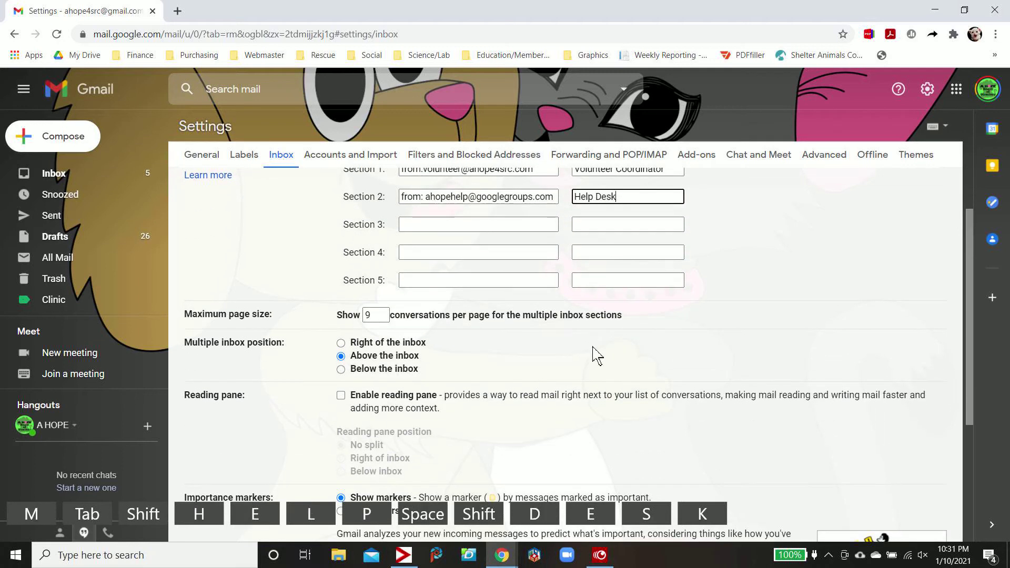
{"action": "scroll", "coordinate": [594, 353], "scroll_direction": "up", "scroll_amount": 1}
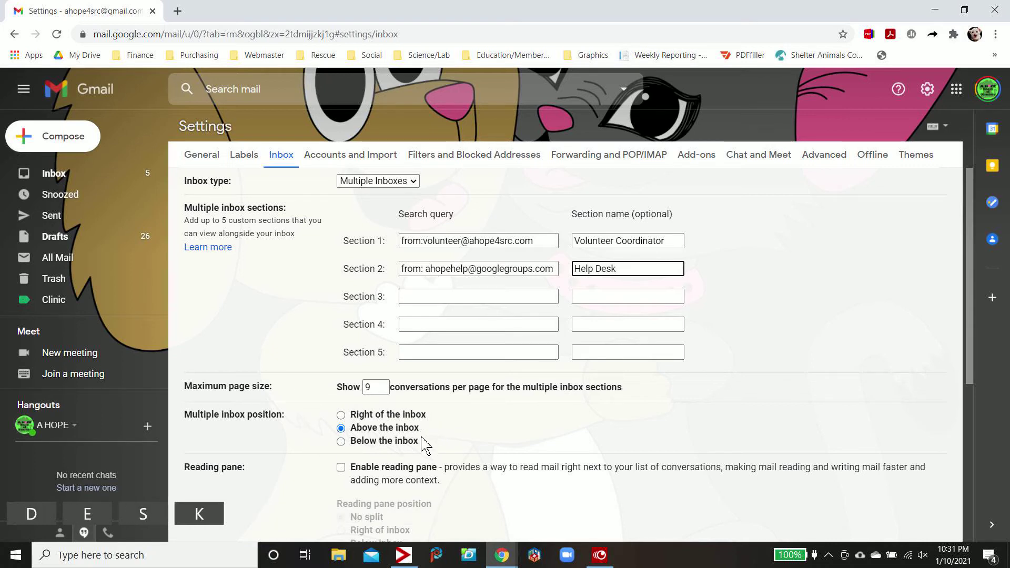
Change the Multiple Inboxes maximum page size from 9 to 5 conversations per section
{"action": "left_click", "coordinate": [379, 392]}
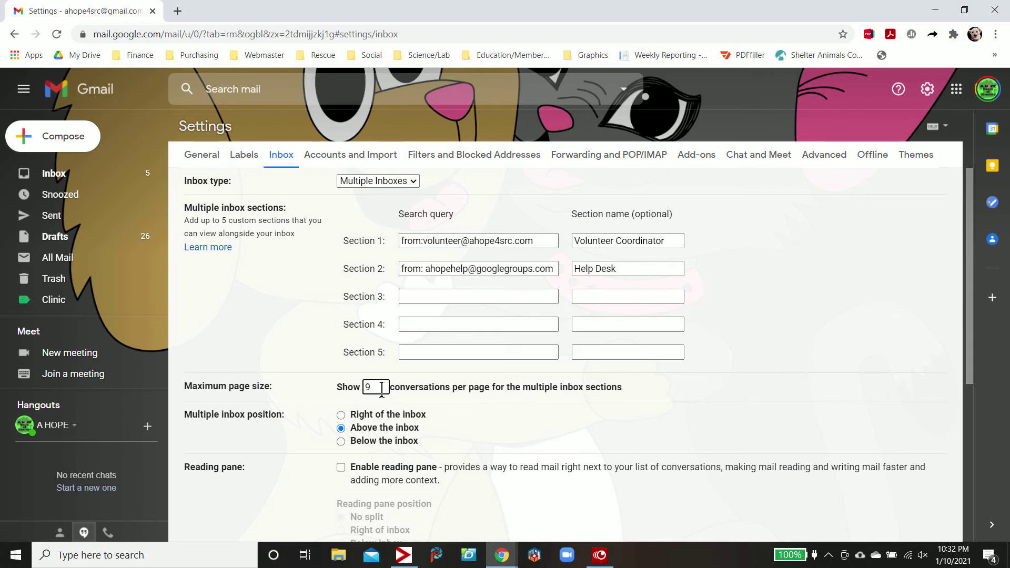
{"action": "key", "text": "BackSpace"}
{"action": "type", "text": "5"}
{"action": "scroll", "coordinate": [462, 413], "scroll_direction": "down", "scroll_amount": 5}
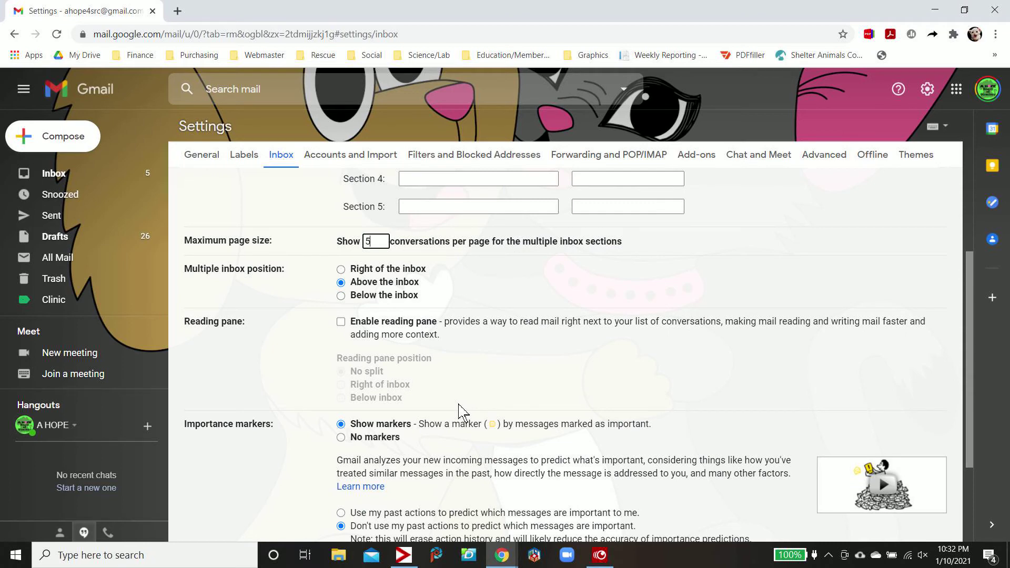
{"action": "scroll", "coordinate": [462, 413], "scroll_direction": "down", "scroll_amount": 3}
{"action": "scroll", "coordinate": [462, 413], "scroll_direction": "up", "scroll_amount": 8}
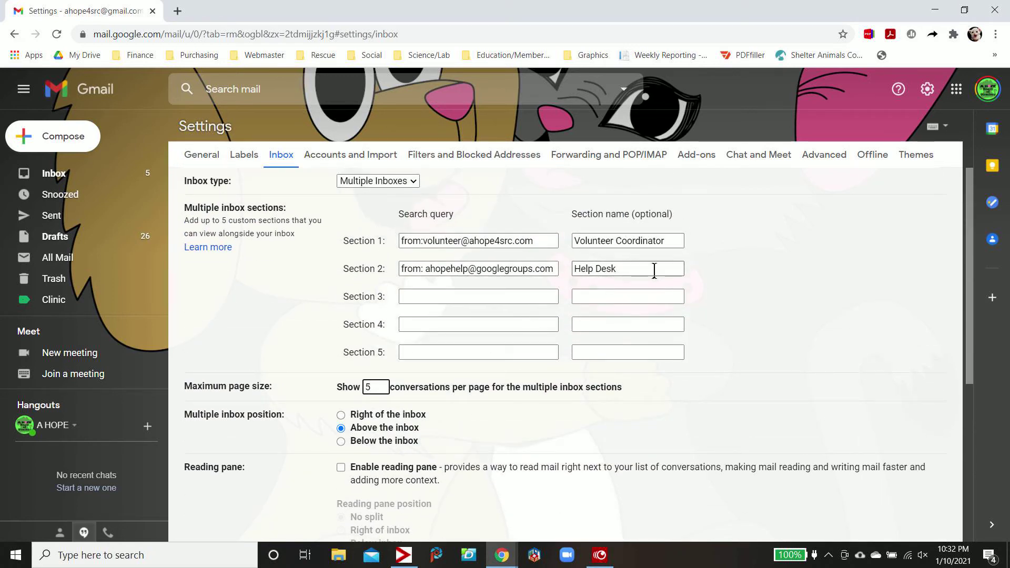
{"action": "scroll", "coordinate": [655, 270], "scroll_direction": "down", "scroll_amount": 5}
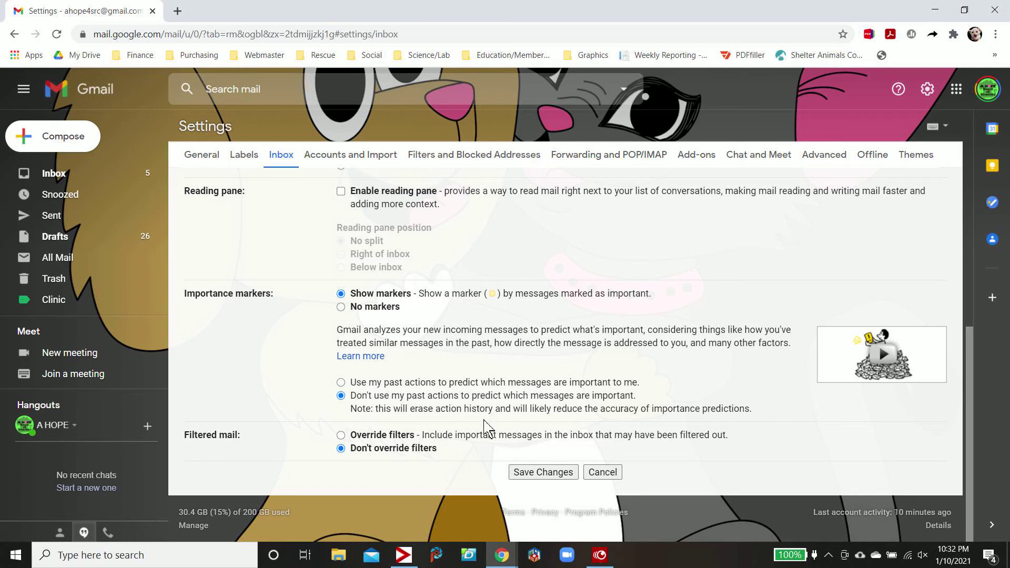
Save the inbox settings, then open the Volunteer Coordinator section's full email list
{"action": "left_click", "coordinate": [565, 476]}
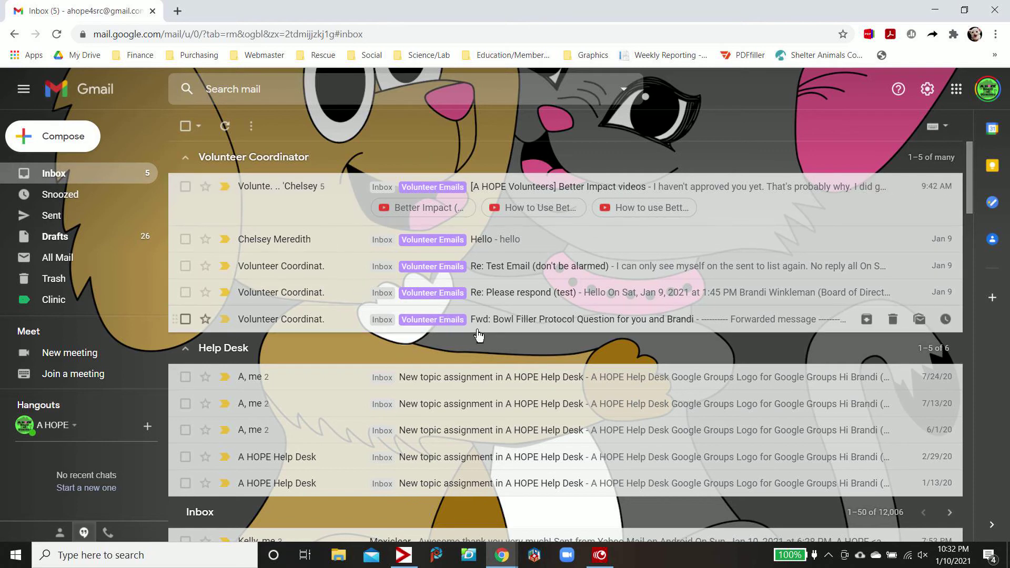
{"action": "scroll", "coordinate": [479, 337], "scroll_direction": "down", "scroll_amount": 1}
{"action": "scroll", "coordinate": [479, 337], "scroll_direction": "down", "scroll_amount": 2}
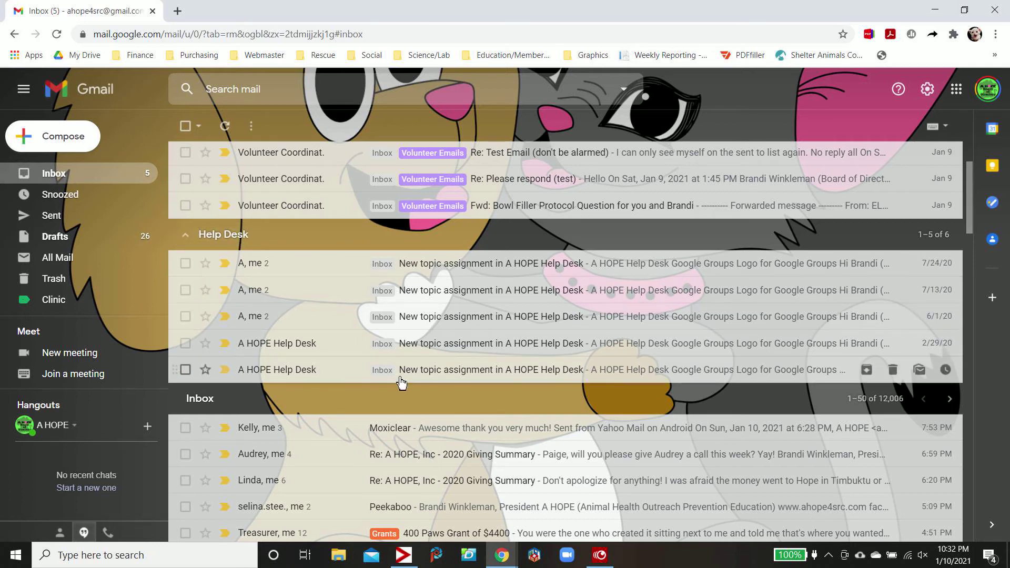
{"action": "scroll", "coordinate": [401, 383], "scroll_direction": "down", "scroll_amount": 2}
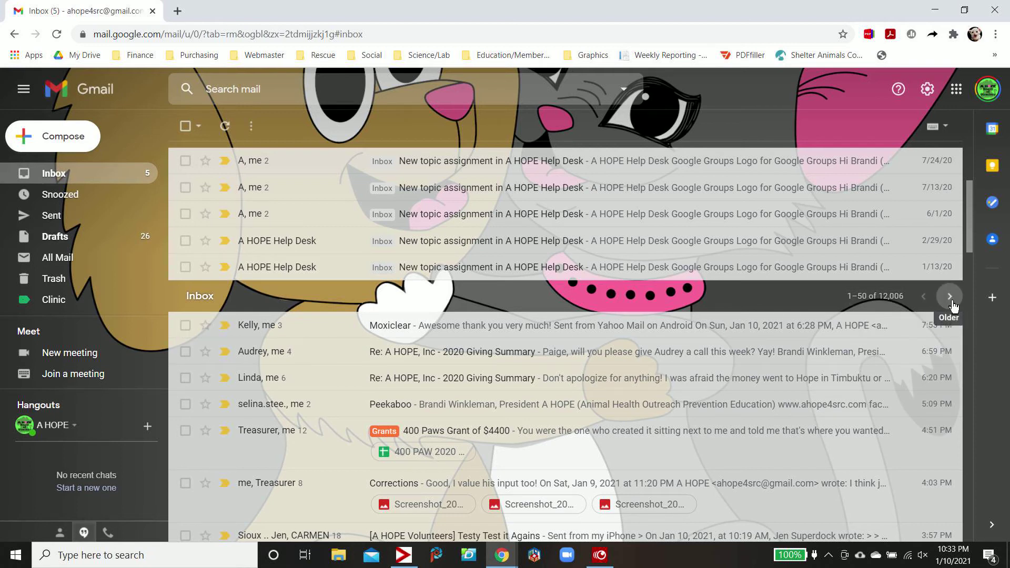
{"action": "scroll", "coordinate": [954, 307], "scroll_direction": "up", "scroll_amount": 4}
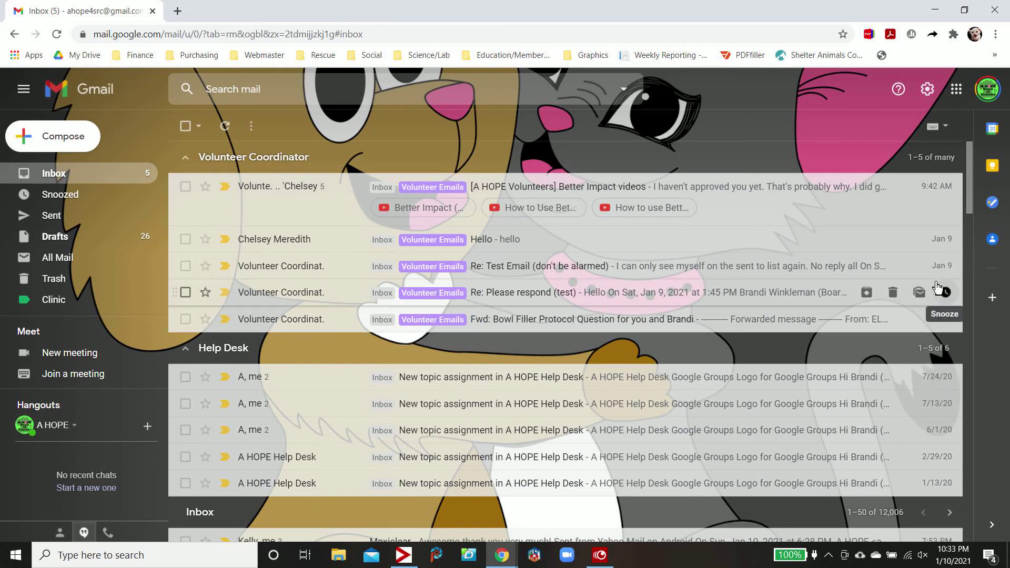
{"action": "left_click", "coordinate": [925, 164]}
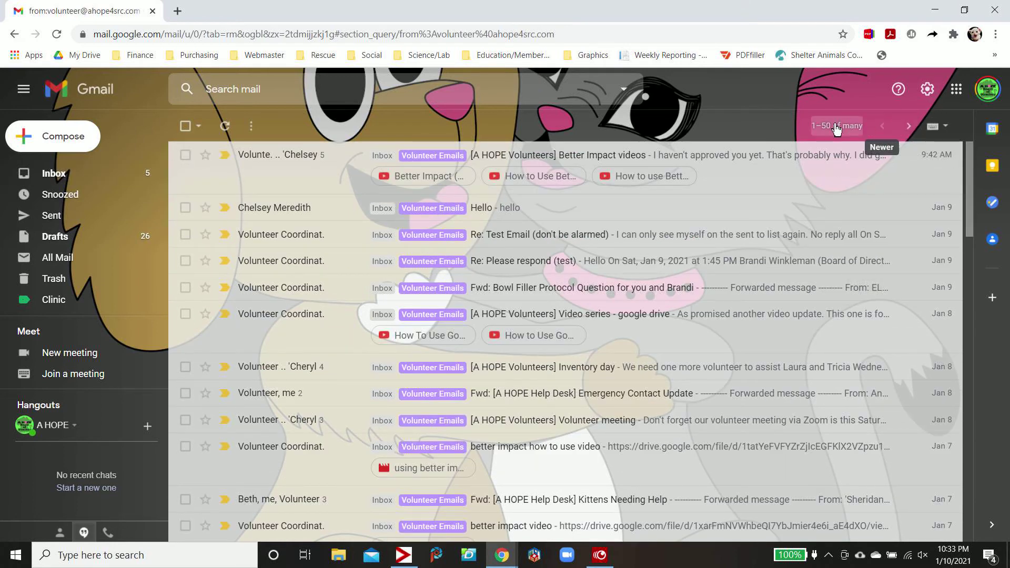
Page to the next 50 older volunteer emails and back to the newest 50
{"action": "left_click", "coordinate": [853, 133]}
{"action": "left_click", "coordinate": [909, 126]}
{"action": "left_click", "coordinate": [909, 129]}
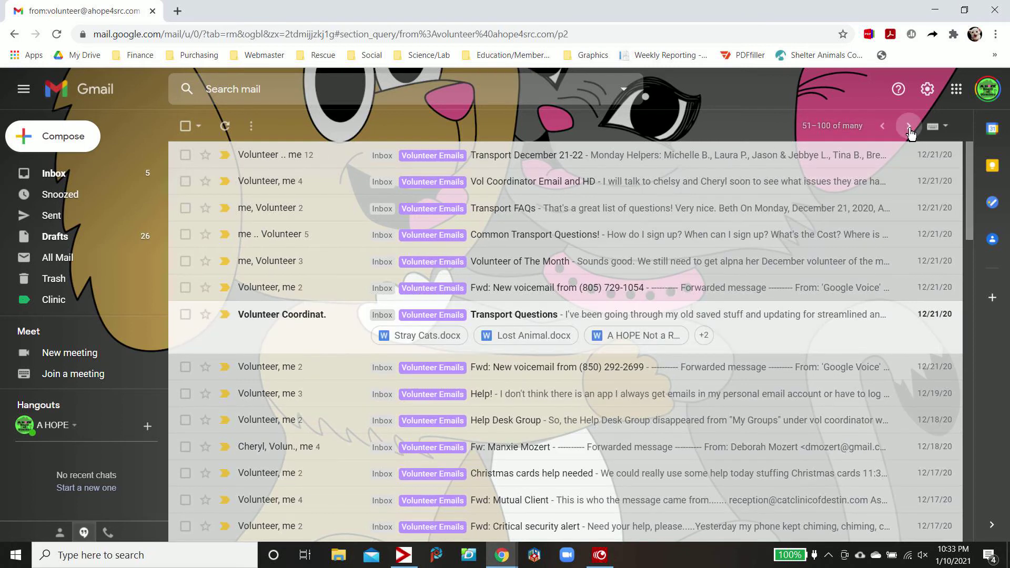
{"action": "left_click", "coordinate": [883, 127]}
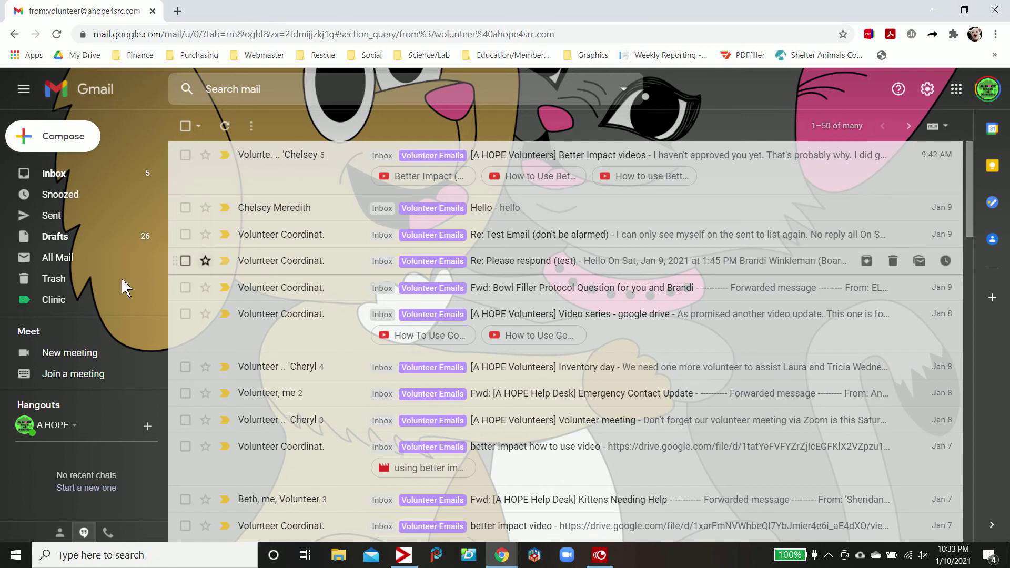
View the Volunteer Emails label's conversations, then return to the Inbox
{"action": "scroll", "coordinate": [125, 286], "scroll_direction": "down", "scroll_amount": 6}
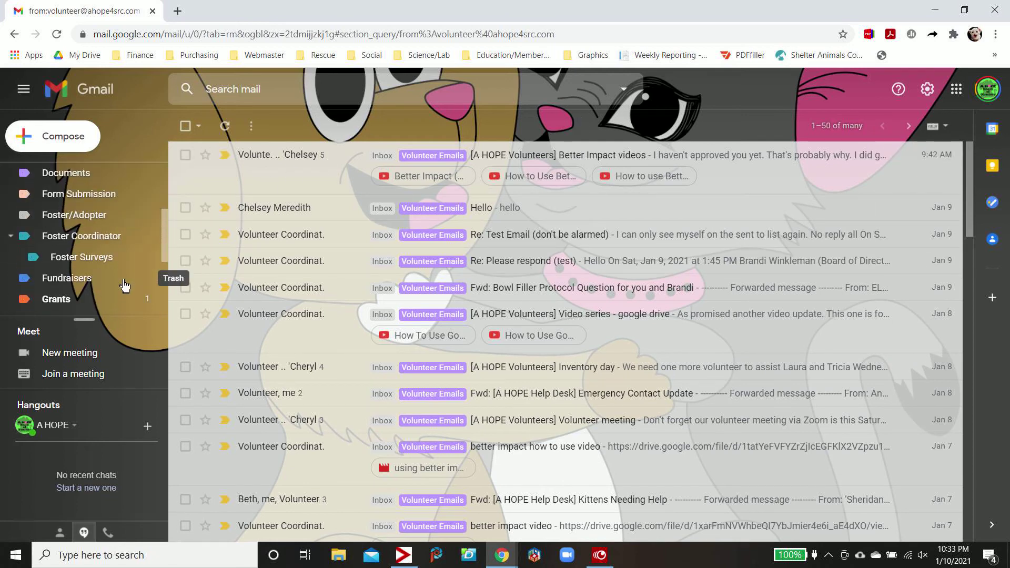
{"action": "scroll", "coordinate": [124, 286], "scroll_direction": "down", "scroll_amount": 1}
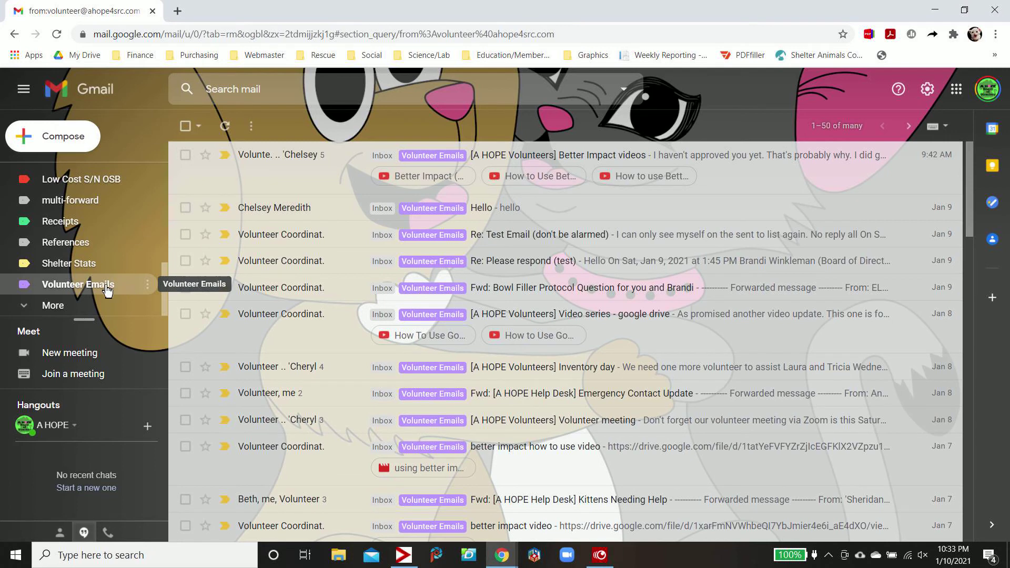
{"action": "left_click", "coordinate": [64, 287]}
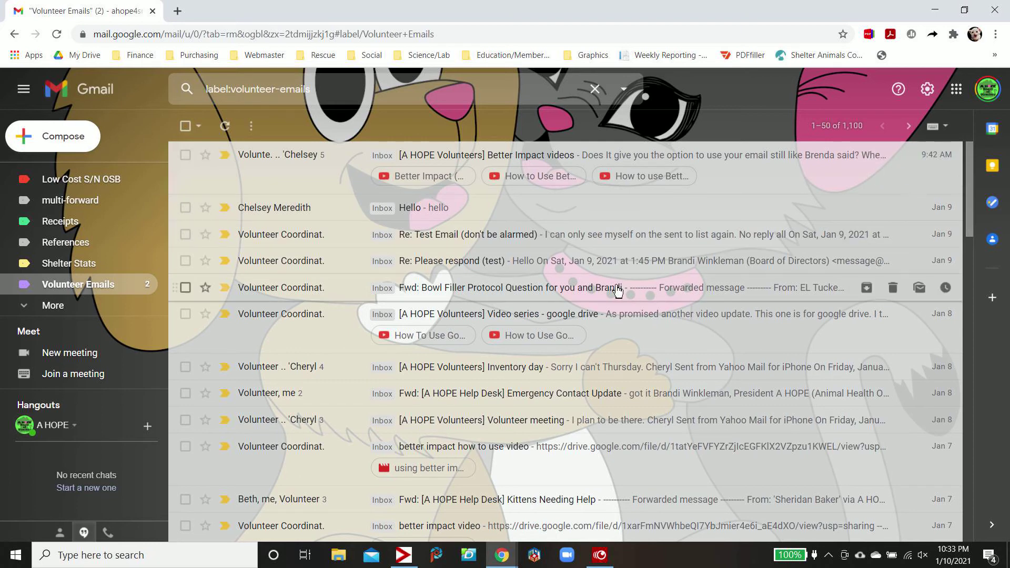
{"action": "scroll", "coordinate": [125, 200], "scroll_direction": "up", "scroll_amount": 5}
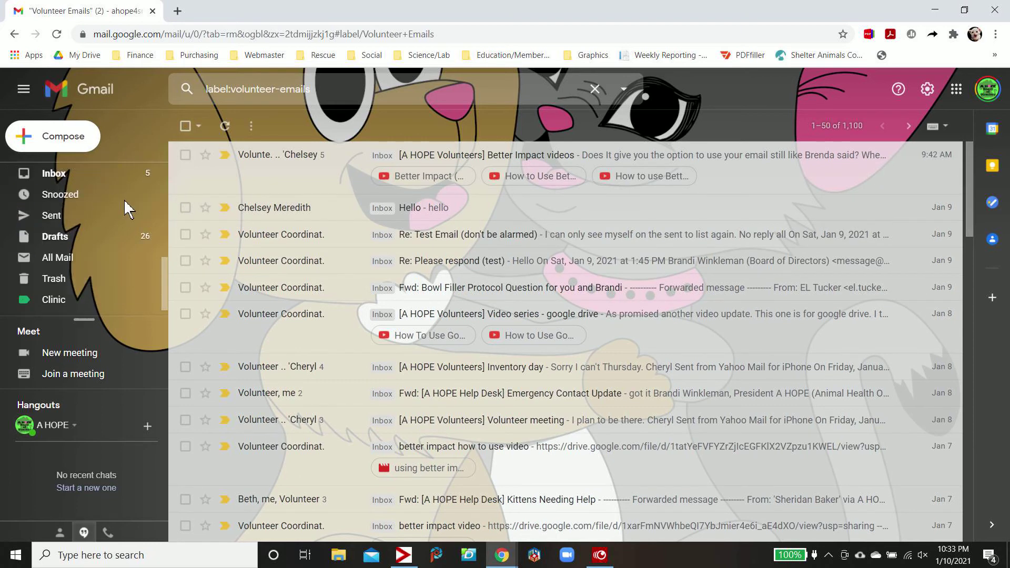
{"action": "left_click", "coordinate": [67, 174]}
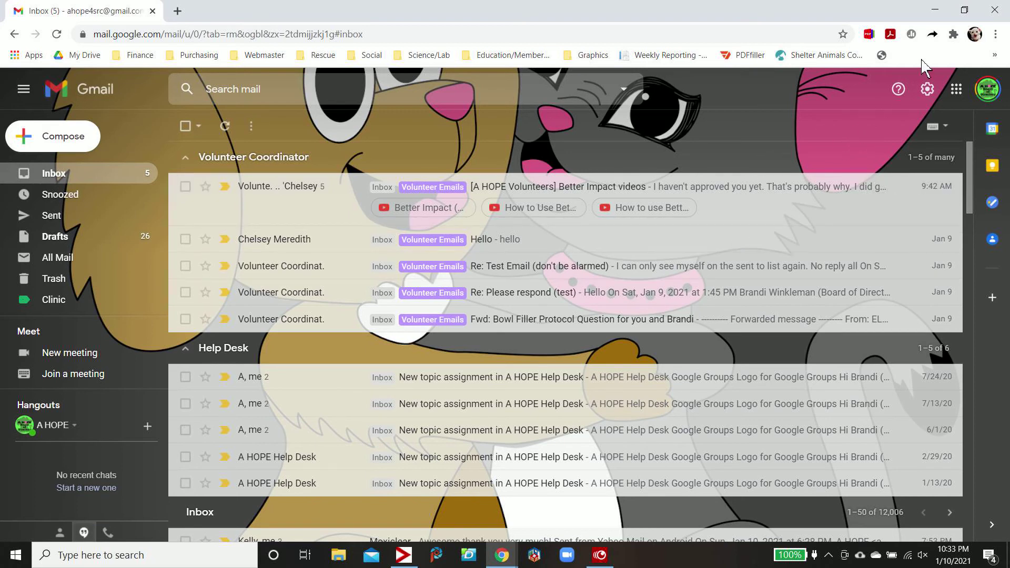
Select Unread first as the inbox type in Quick settings and close the panel
{"action": "left_click", "coordinate": [928, 91]}
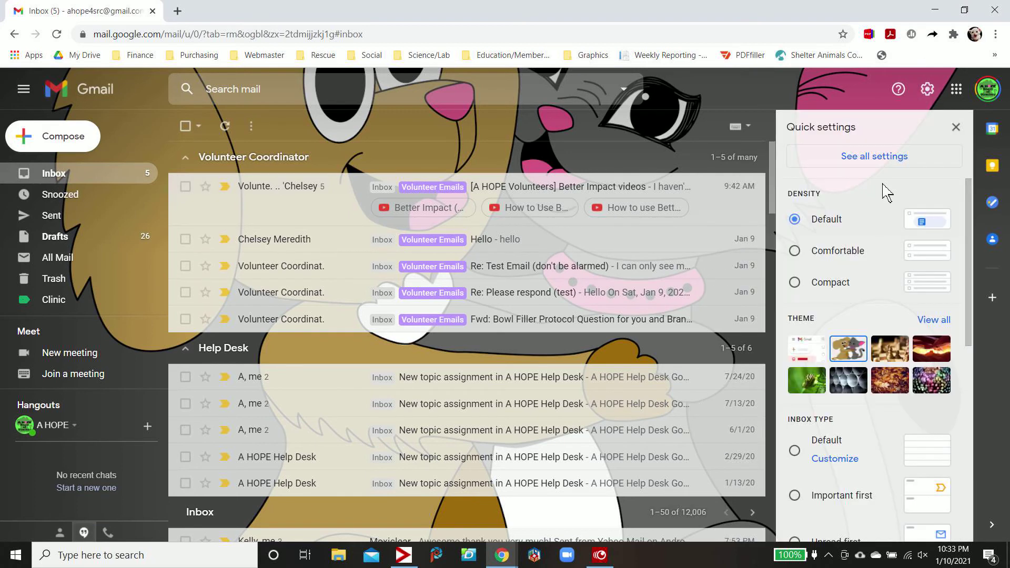
{"action": "scroll", "coordinate": [853, 389], "scroll_direction": "down", "scroll_amount": 4}
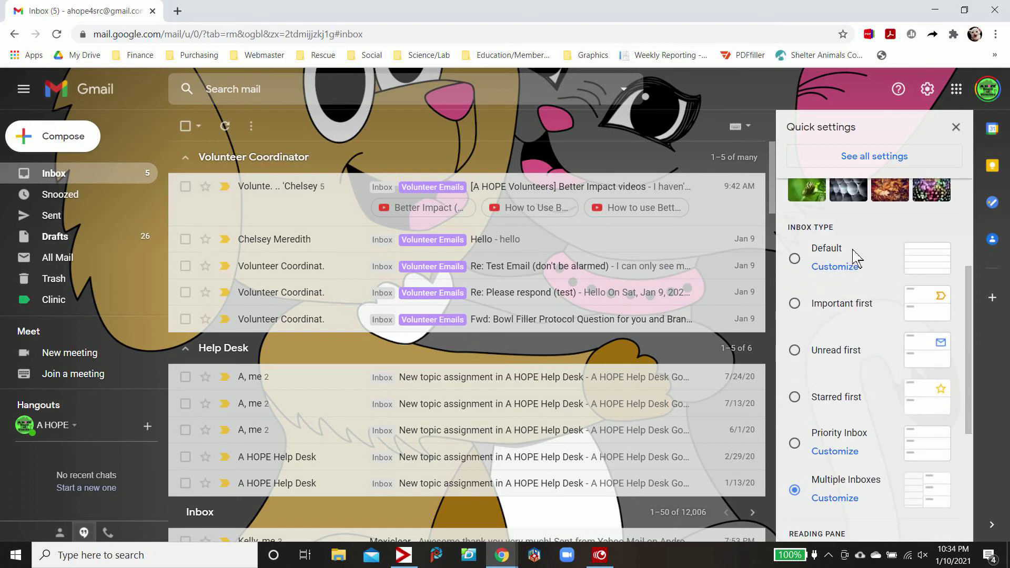
{"action": "left_click", "coordinate": [811, 351]}
{"action": "scroll", "coordinate": [880, 400], "scroll_direction": "down", "scroll_amount": 3}
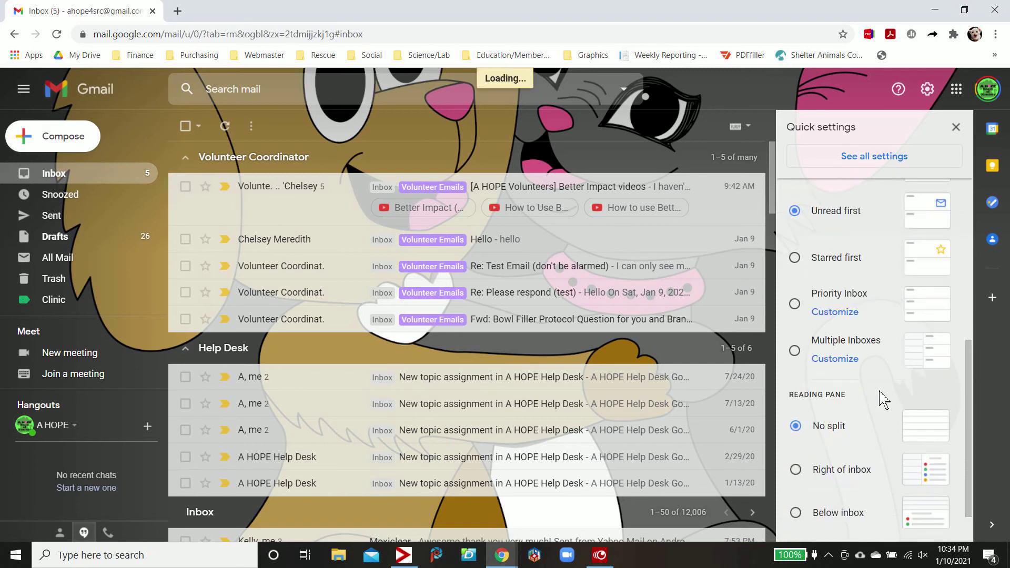
{"action": "scroll", "coordinate": [884, 401], "scroll_direction": "down", "scroll_amount": 1}
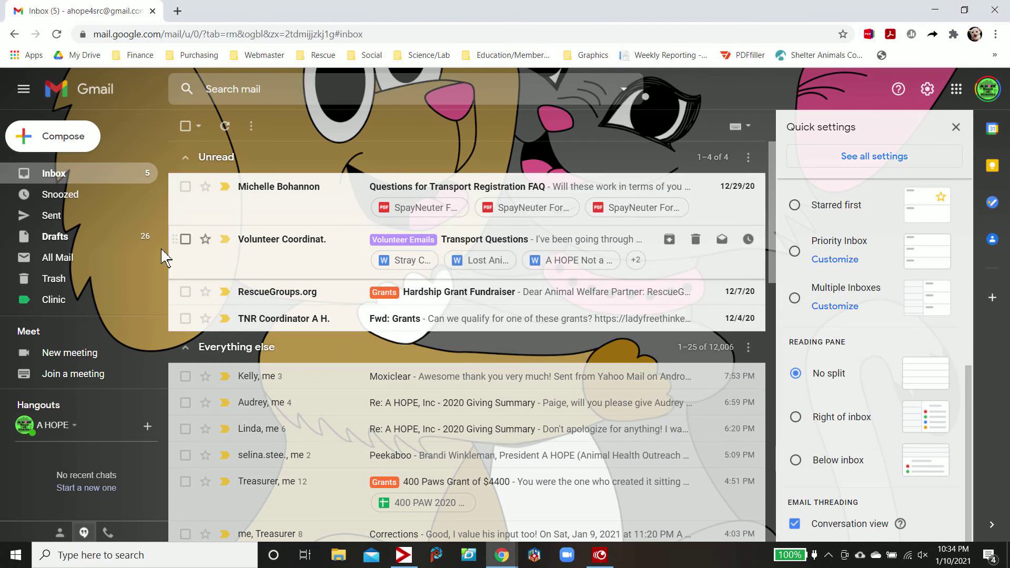
{"action": "scroll", "coordinate": [101, 196], "scroll_direction": "down", "scroll_amount": 3}
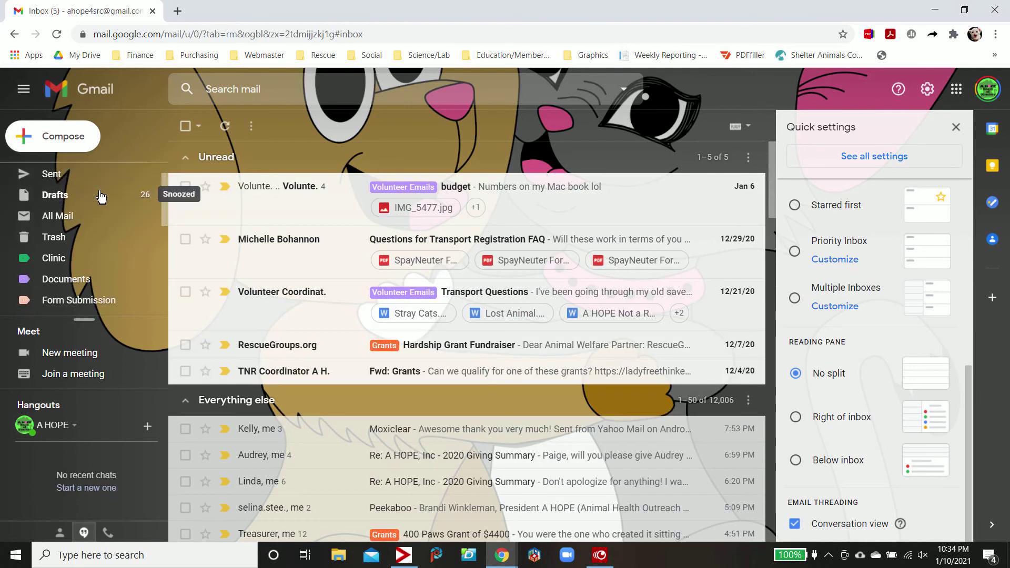
{"action": "scroll", "coordinate": [101, 196], "scroll_direction": "down", "scroll_amount": 3}
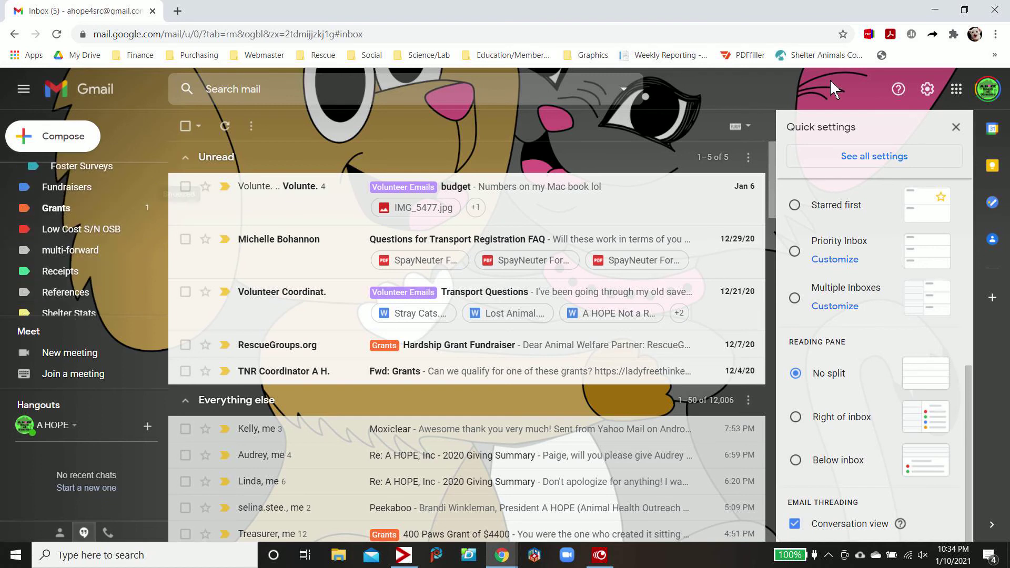
{"action": "left_click", "coordinate": [955, 128]}
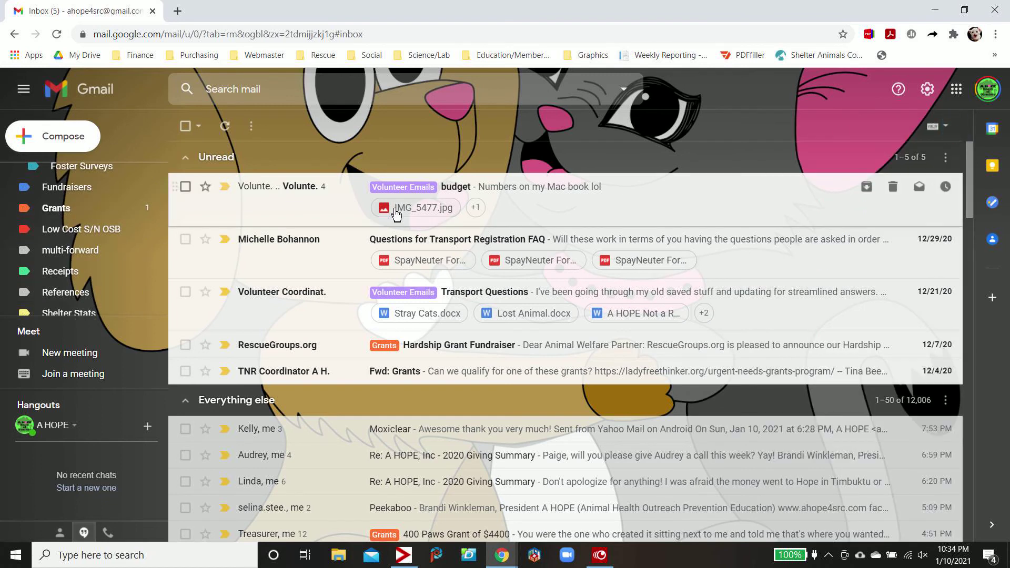
Expand the label list with More and open the Volunteer Emails label's options menu
{"action": "scroll", "coordinate": [96, 273], "scroll_direction": "down", "scroll_amount": 2}
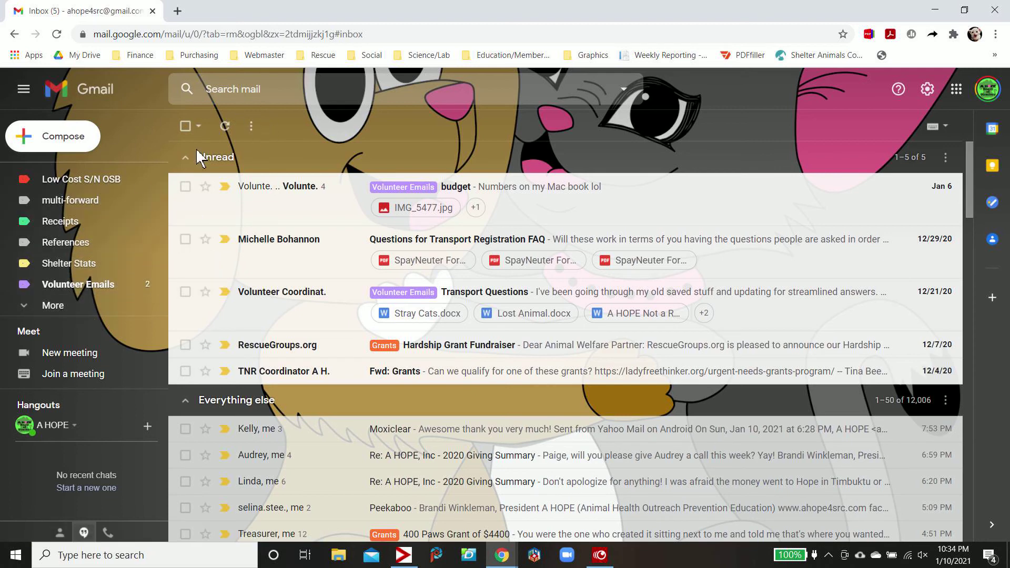
{"action": "scroll", "coordinate": [78, 248], "scroll_direction": "up", "scroll_amount": 5}
{"action": "scroll", "coordinate": [84, 249], "scroll_direction": "down", "scroll_amount": 3}
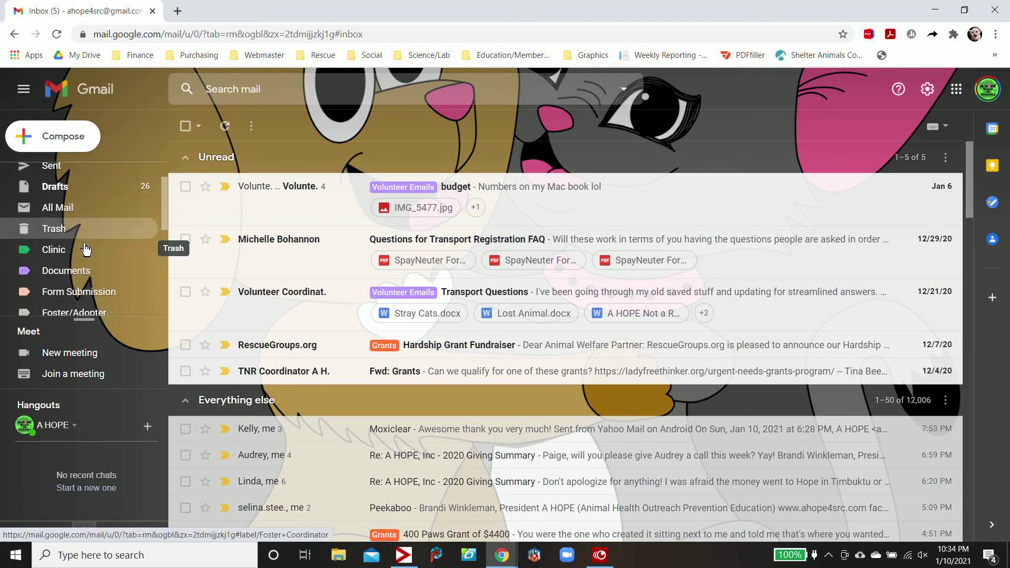
{"action": "scroll", "coordinate": [86, 250], "scroll_direction": "down", "scroll_amount": 2}
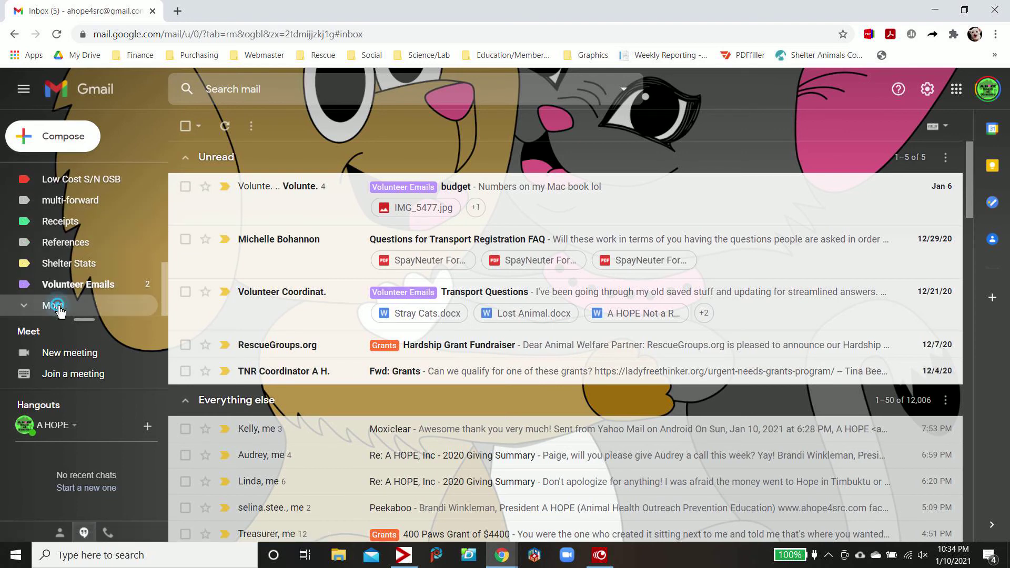
{"action": "left_click", "coordinate": [62, 305]}
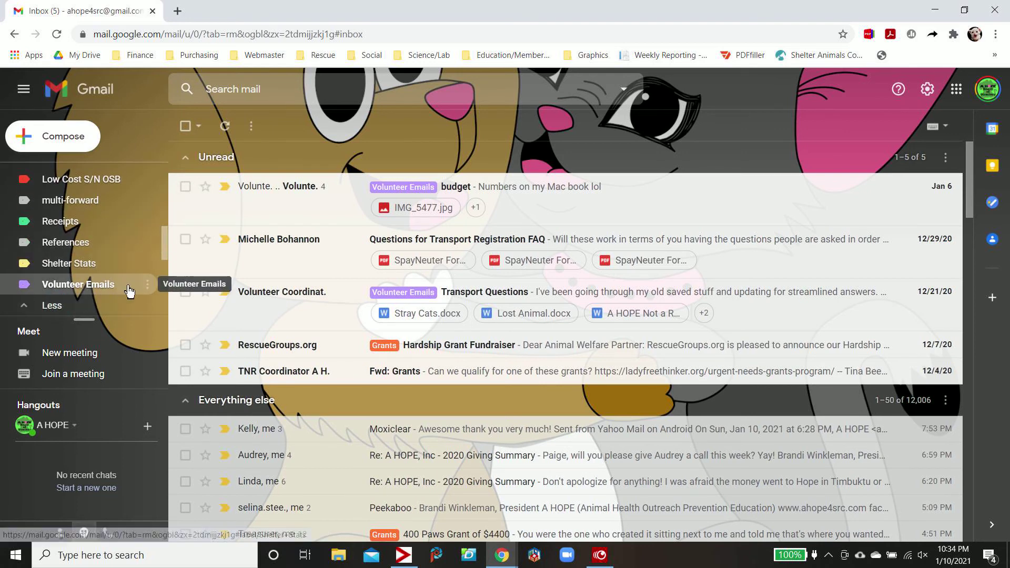
{"action": "left_click", "coordinate": [148, 285]}
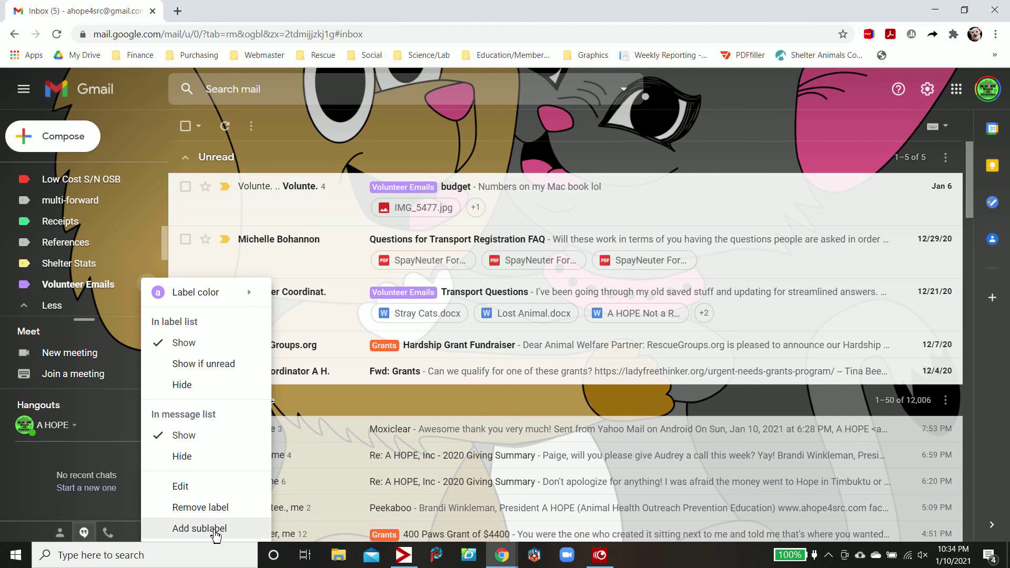
Remove the Volunteer Emails label and confirm deleting it from its 1100 conversations
{"action": "left_click", "coordinate": [222, 508]}
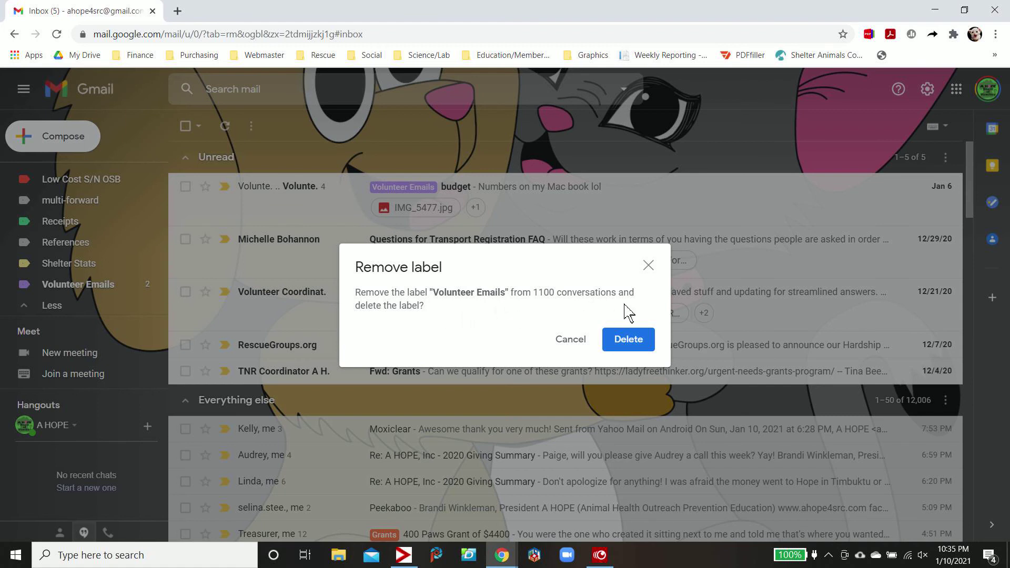
{"action": "left_click", "coordinate": [626, 340]}
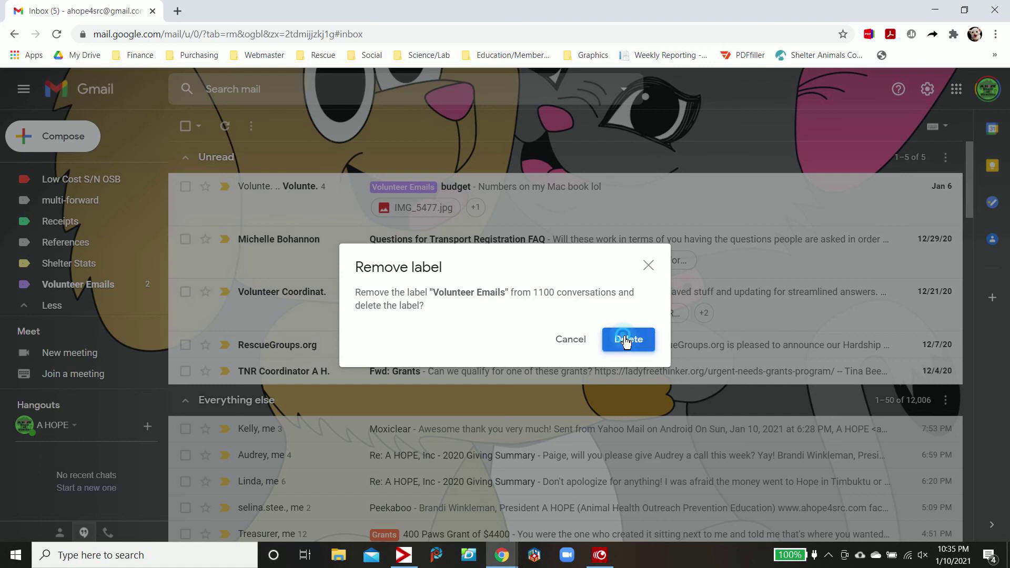